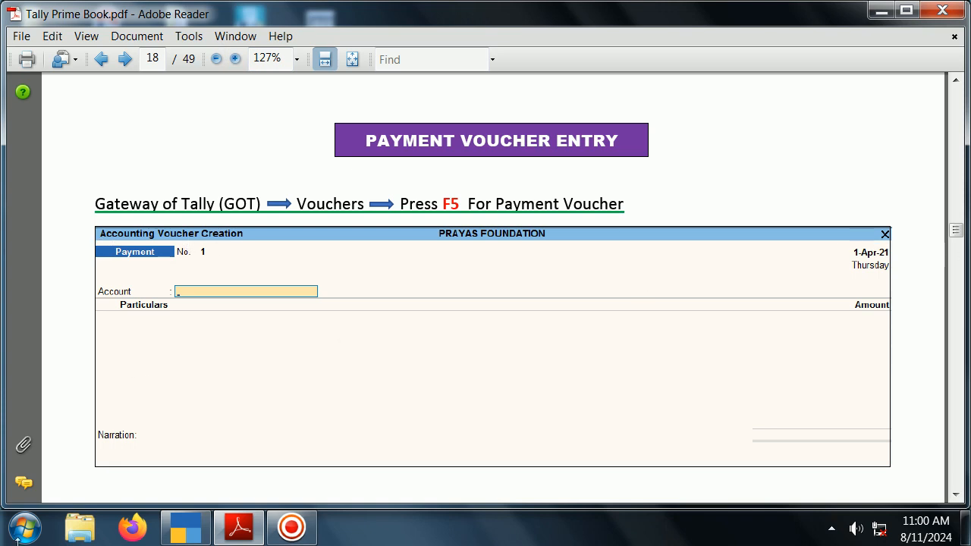
Switch to TallyPrime and open a new Payment voucher for PRAYAS FOUNDATION
{"action": "left_click", "coordinate": [185, 527]}
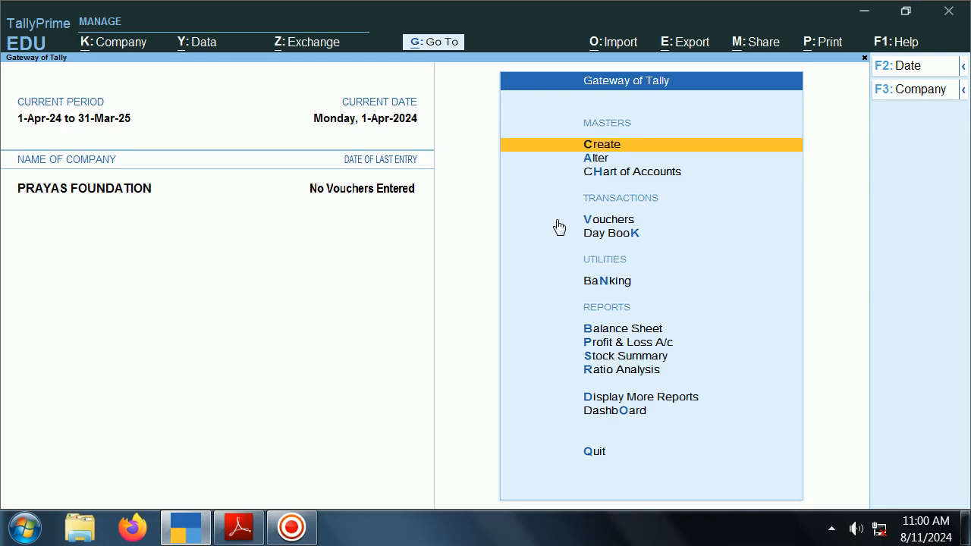
{"action": "key", "text": "Down"}
{"action": "key", "text": "Down"}
{"action": "key", "text": "Down"}
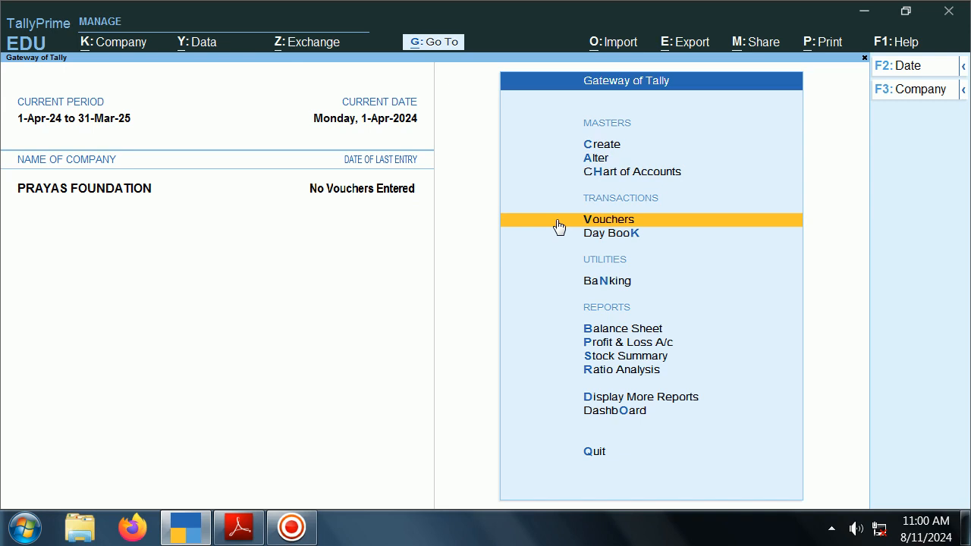
{"action": "left_click", "coordinate": [558, 226]}
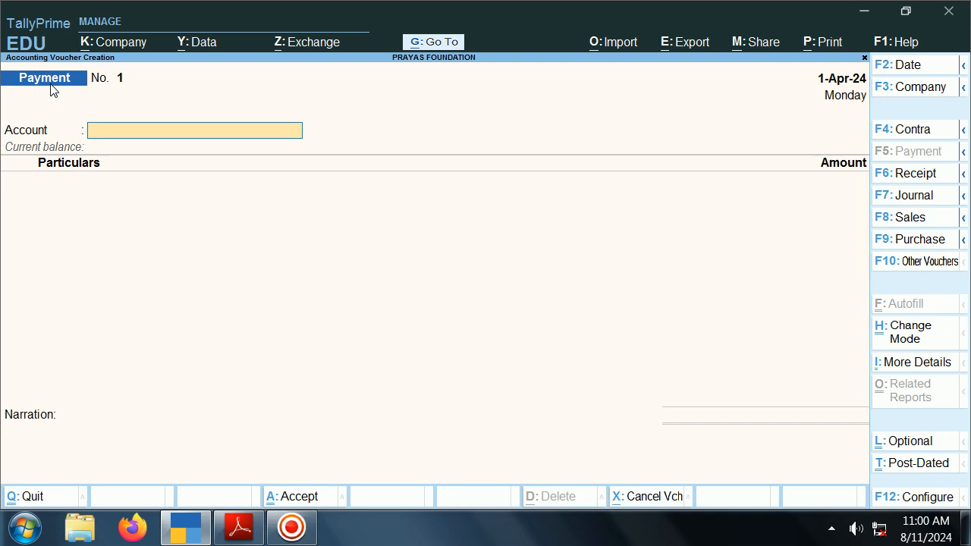
{"action": "key", "text": "F4"}
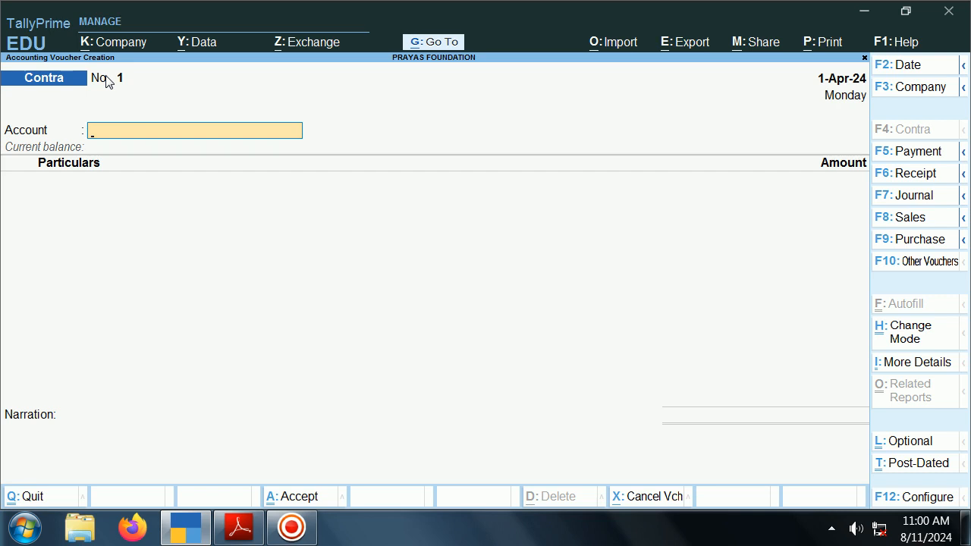
{"action": "key", "text": "F5"}
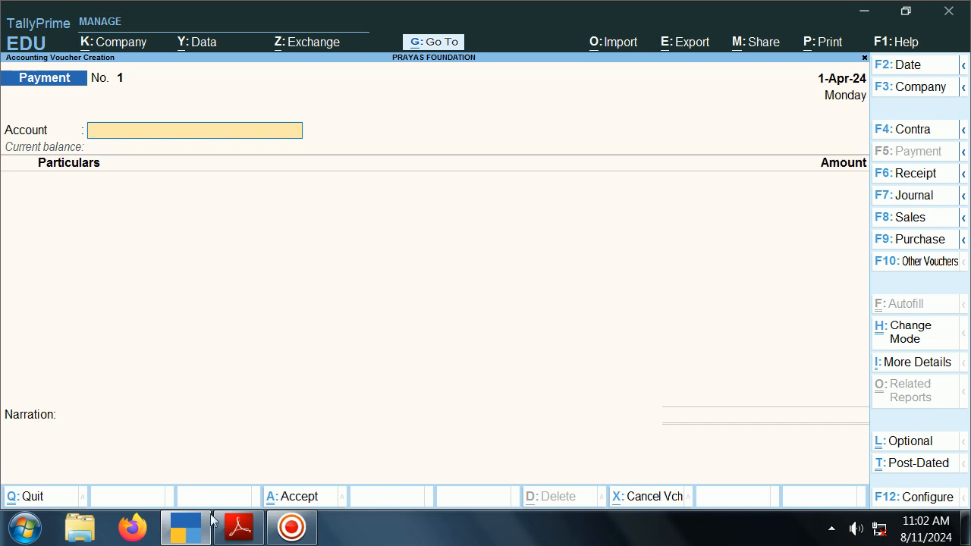
Switch to Tally Prime Book.pdf in Adobe Reader and highlight example 2, the salary paid by cash
{"action": "left_click", "coordinate": [230, 535]}
{"action": "scroll", "coordinate": [299, 346], "scroll_direction": "down", "scroll_amount": 6}
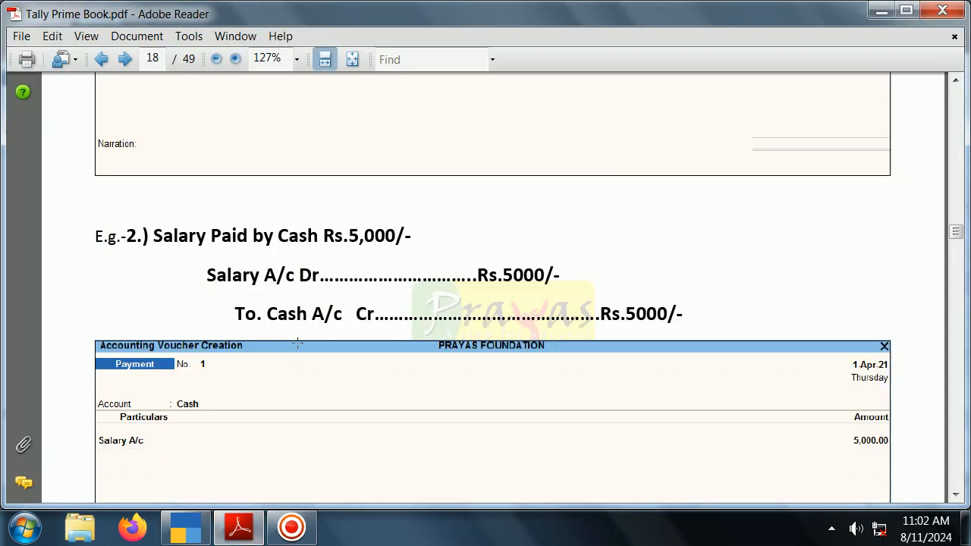
{"action": "left_click_drag", "start_coordinate": [155, 236], "coordinate": [411, 235]}
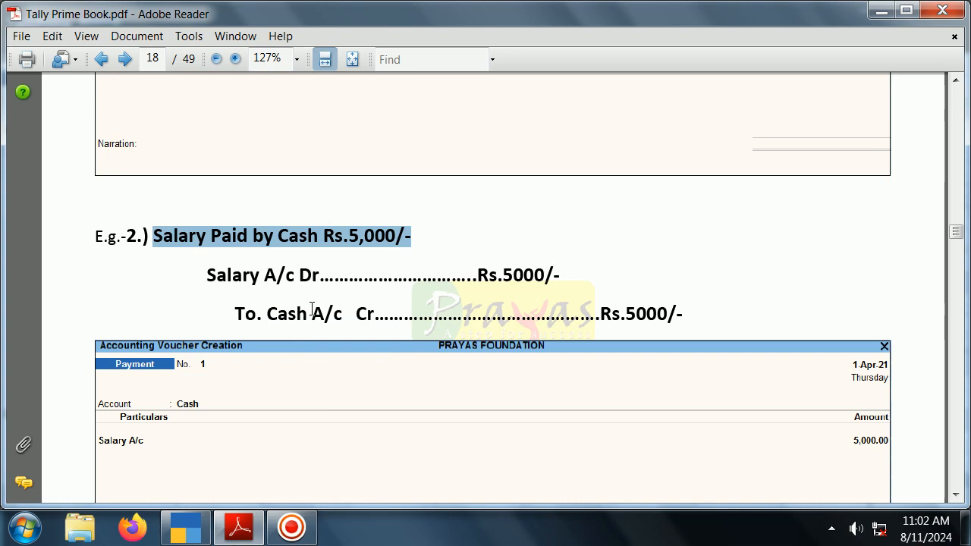
Return to TallyPrime, set the payment voucher's account to Cash, and recheck the salary example in the PDF
{"action": "key", "text": "alt+Tab"}
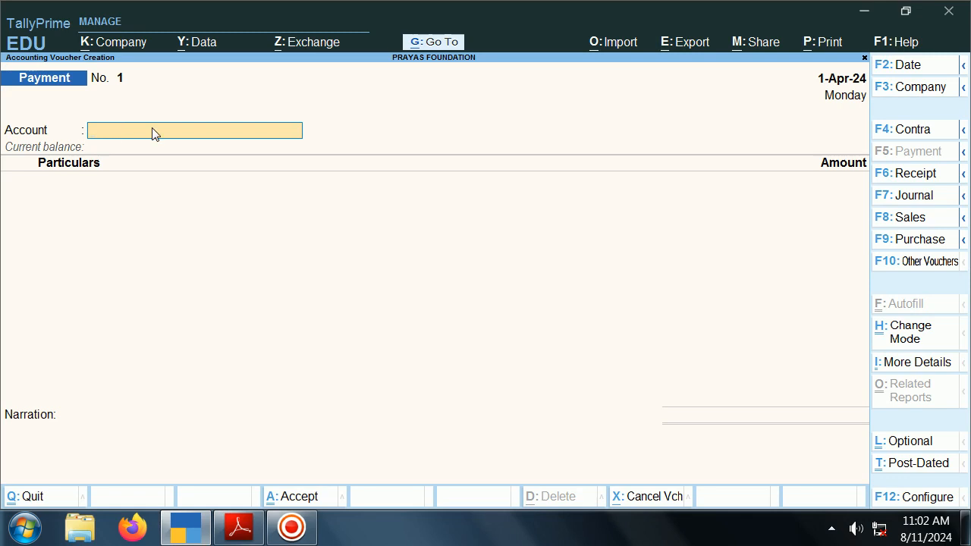
{"action": "type", "text": "Cash"}
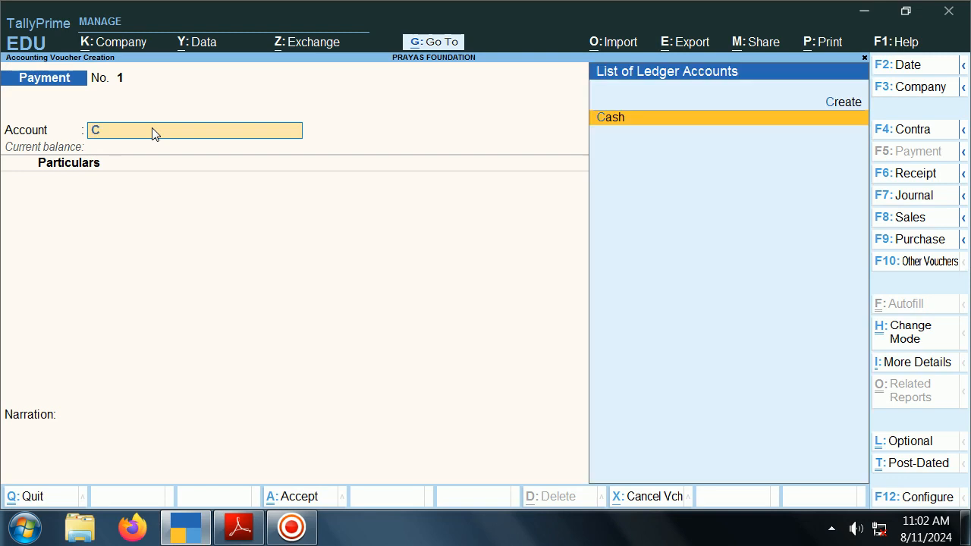
{"action": "key", "text": "Return"}
{"action": "key", "text": "alt+Tab"}
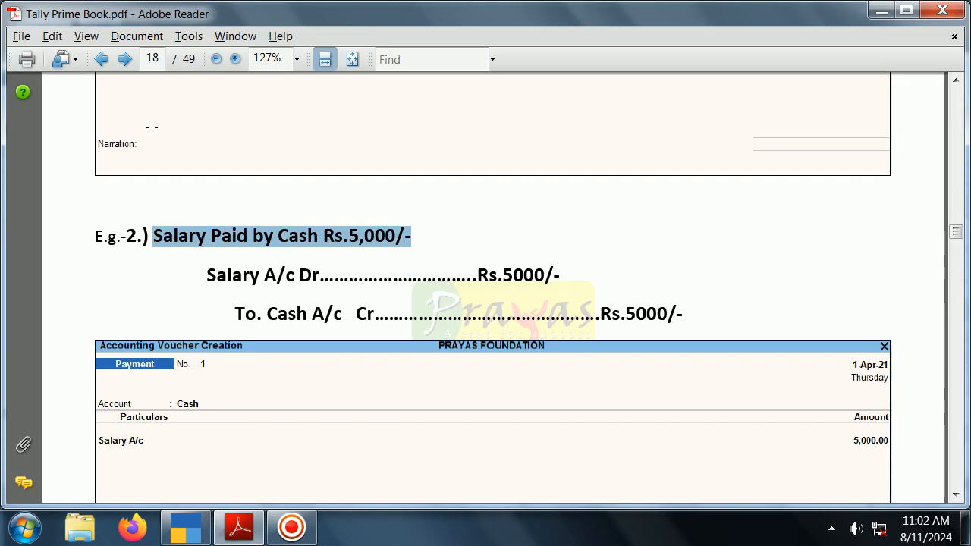
{"action": "key", "text": "alt+Tab"}
Start a new ledger from the voucher's first particulars line and name it Salary Exp. A/c, without an alias
{"action": "type", "text": "S"}
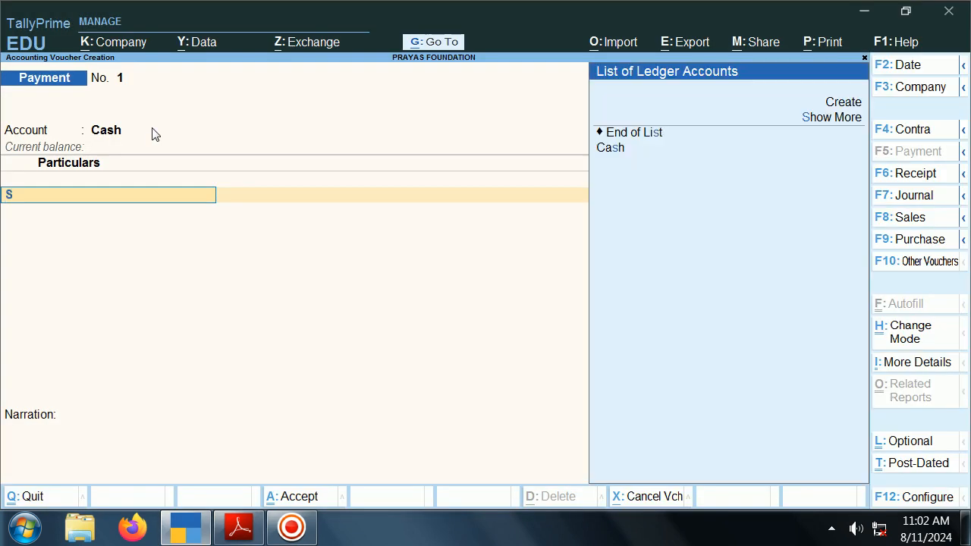
{"action": "key", "text": "Down"}
{"action": "key", "text": "Down"}
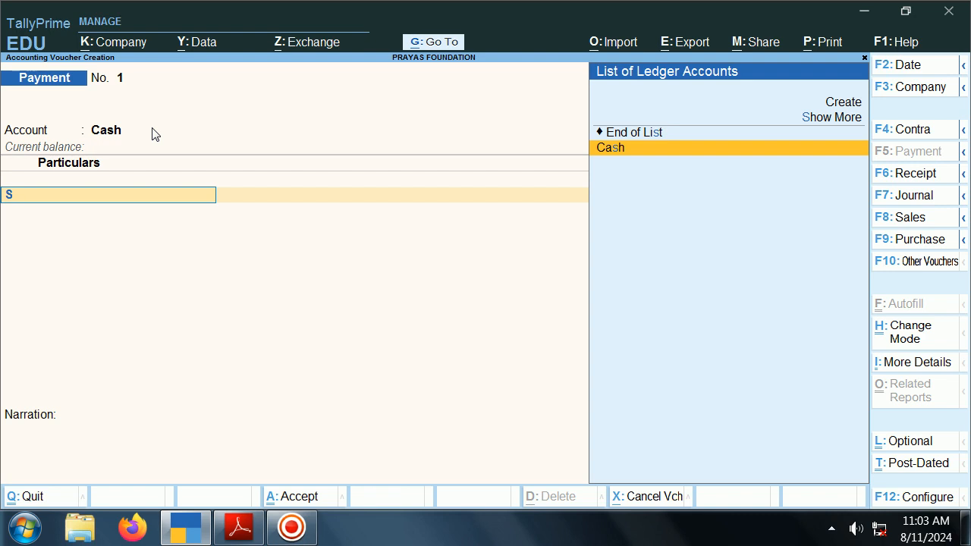
{"action": "key", "text": "alt+c"}
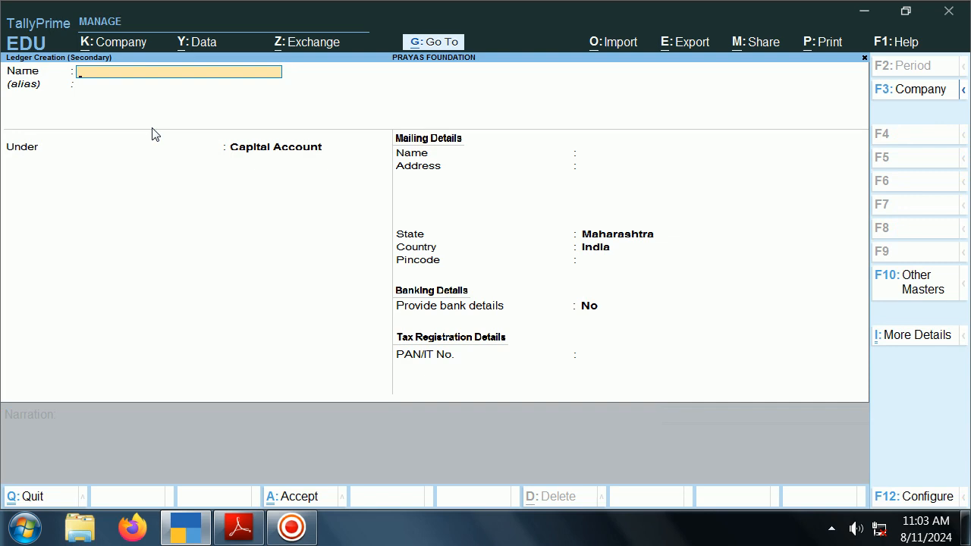
{"action": "type", "text": "Salary Exp. A/c"}
{"action": "key", "text": "Return"}
{"action": "key", "text": "Return"}
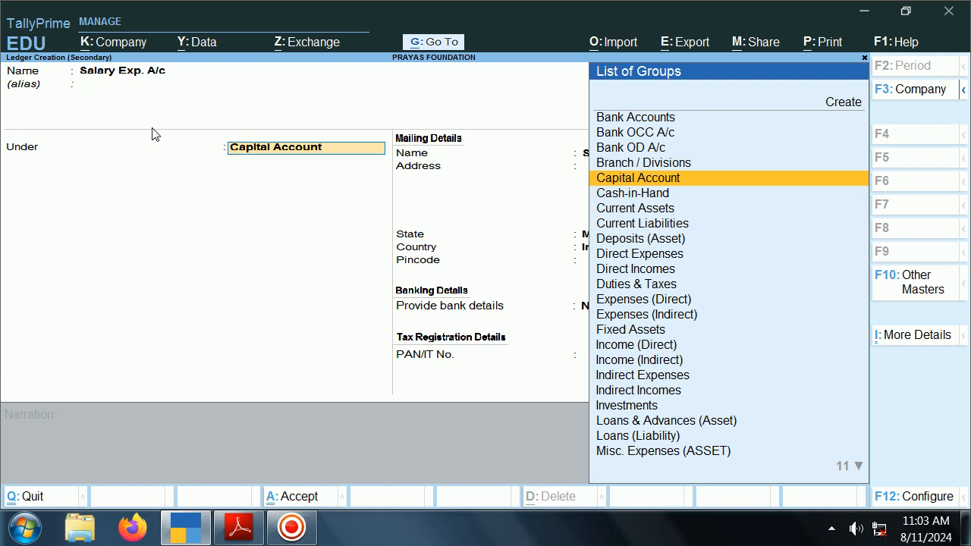
Place the ledger under Indirect Expenses with ledger type Not Applicable and save it into the voucher
{"action": "type", "text": "In"}
{"action": "key", "text": "Down"}
{"action": "key", "text": "Down"}
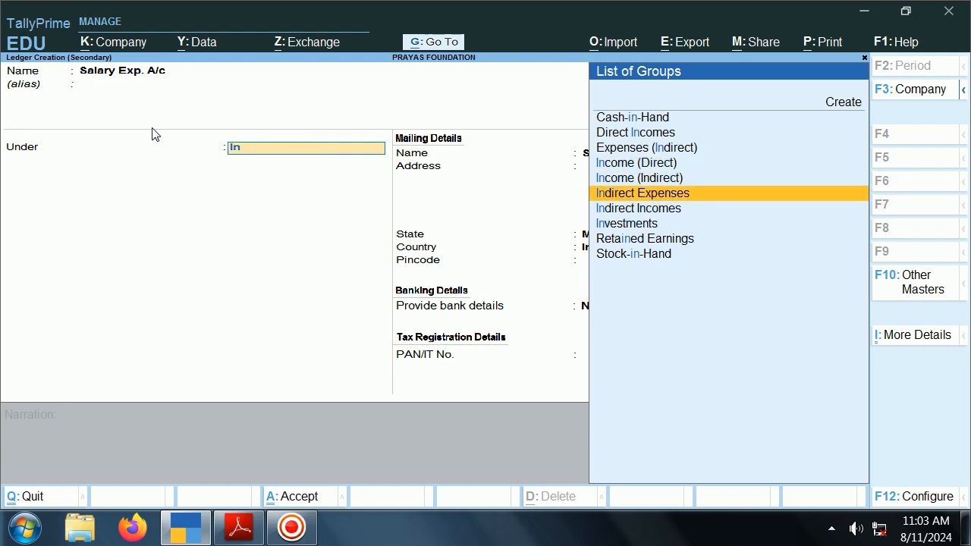
{"action": "key", "text": "Return"}
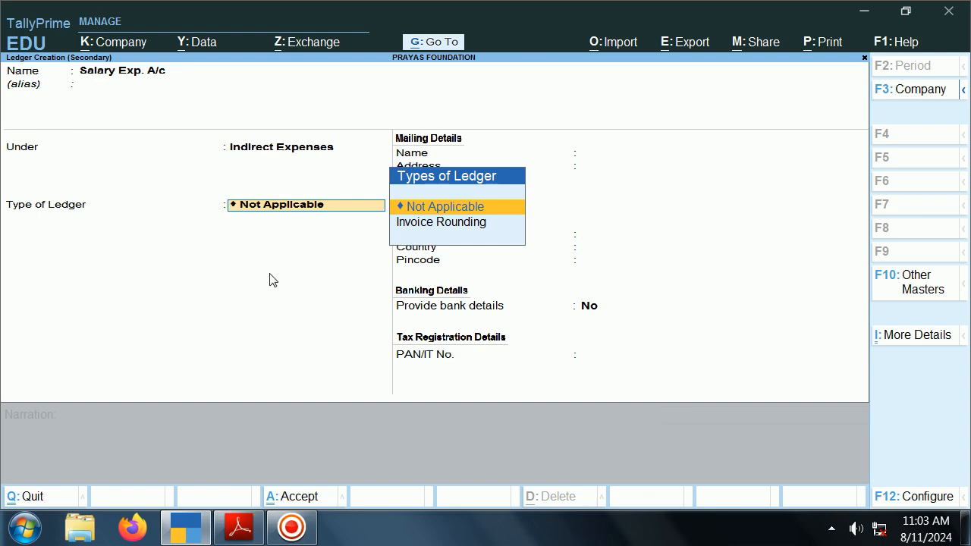
{"action": "key", "text": "Return"}
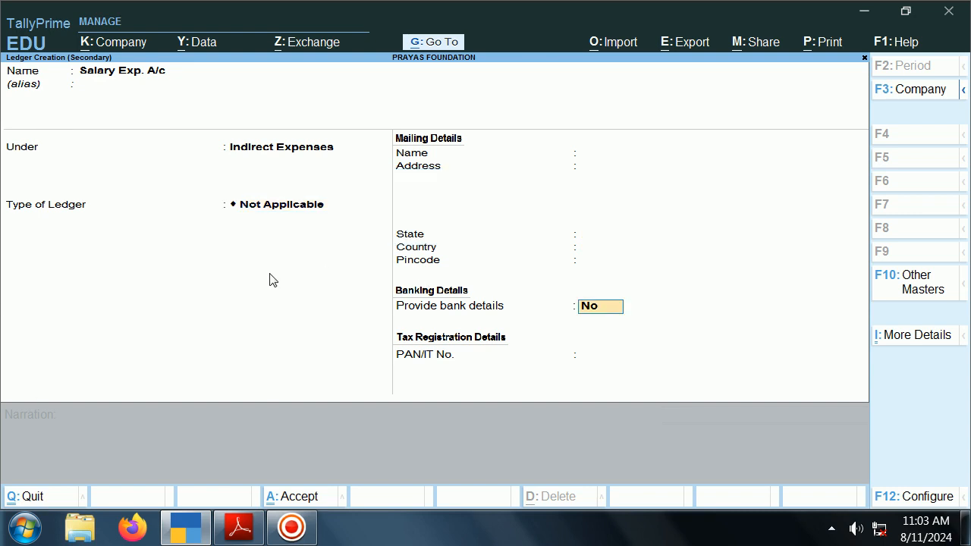
{"action": "key", "text": "ctrl"}
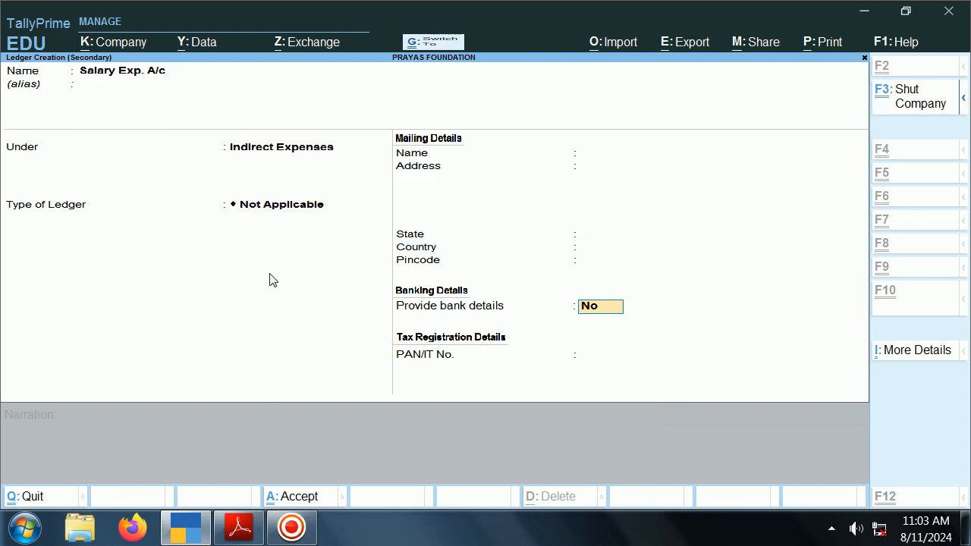
{"action": "key", "text": "ctrl+a"}
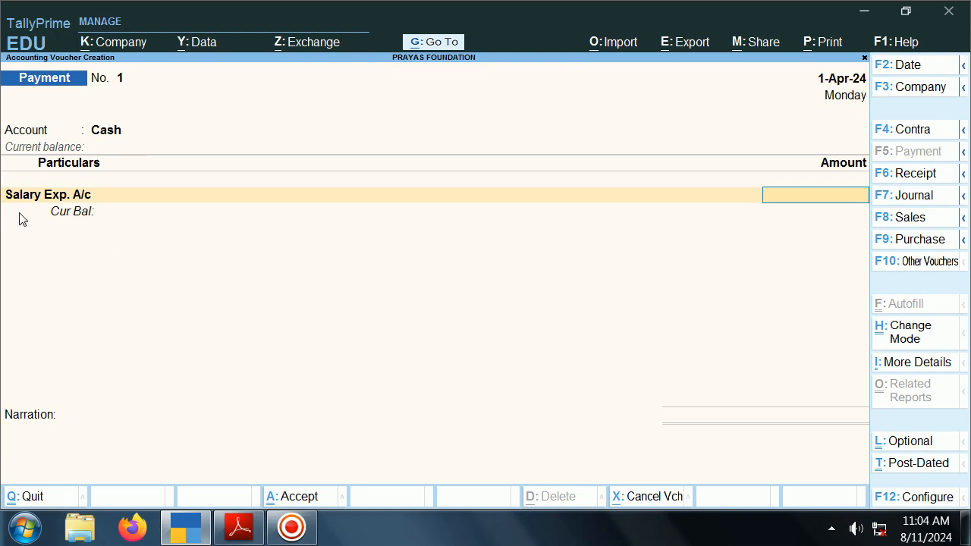
Check the amount in the PDF example, enter 5000 for the Salary Exp. A/c line, and finish the particulars
{"action": "key", "text": "alt+Tab"}
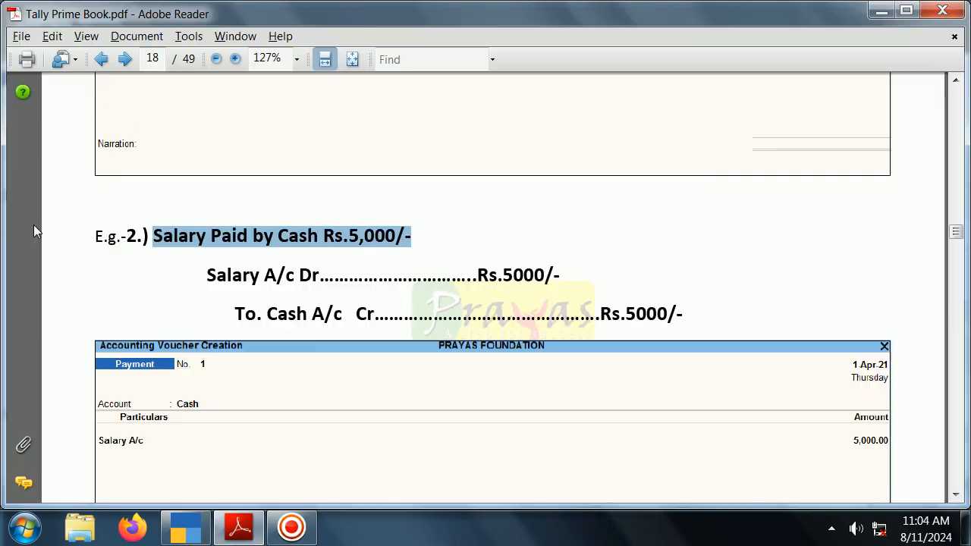
{"action": "key", "text": "alt+Tab"}
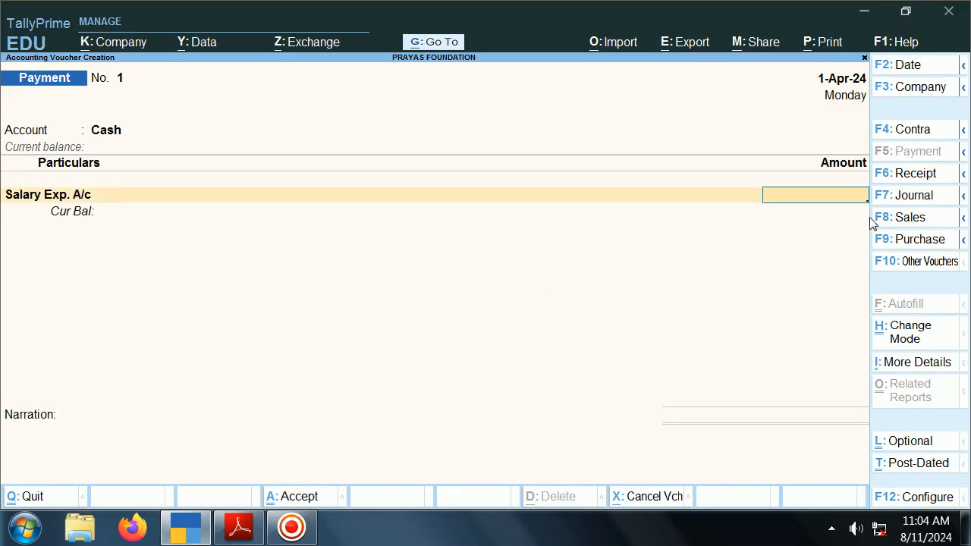
{"action": "type", "text": "5000"}
{"action": "key", "text": "Return"}
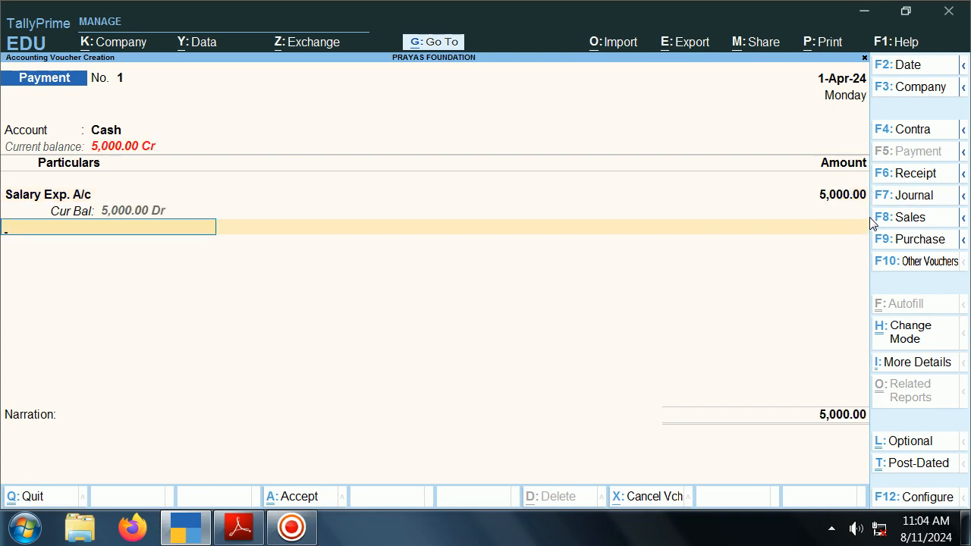
{"action": "key", "text": "Return"}
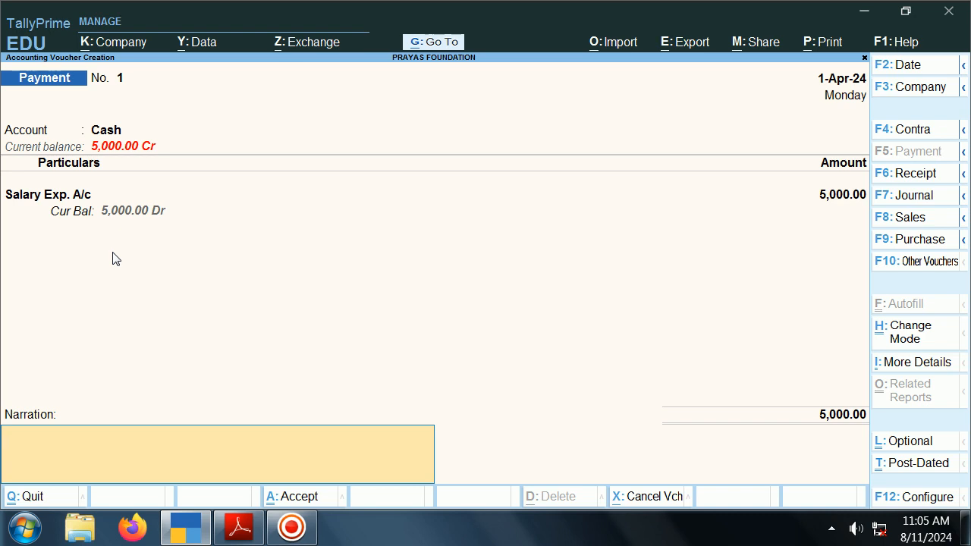
Enter a narration stating the salary was paid to the named employee for the month of March -2024, and accept the voucher
{"action": "type", "text": "Being Salary Paid T"}
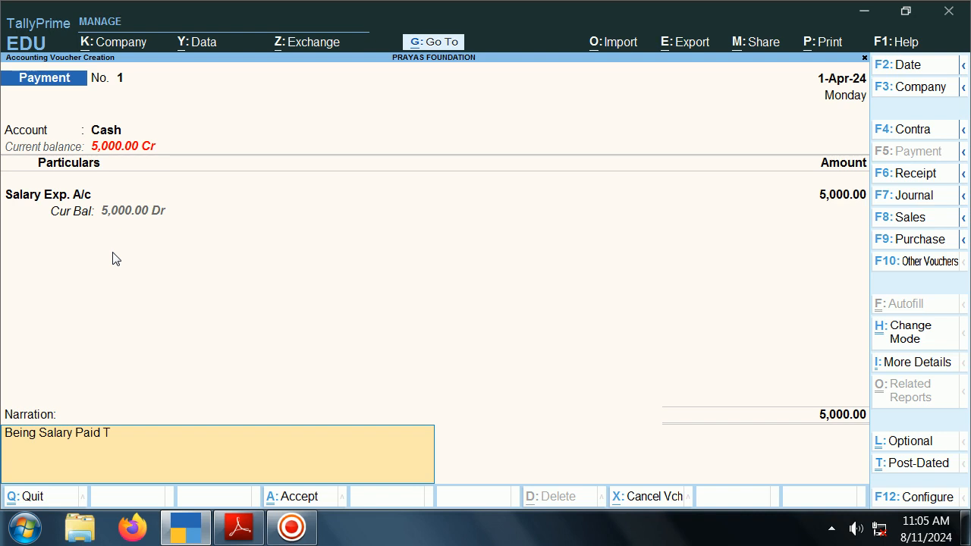
{"action": "type", "text": "o Ramesh For the Month Of Marc"}
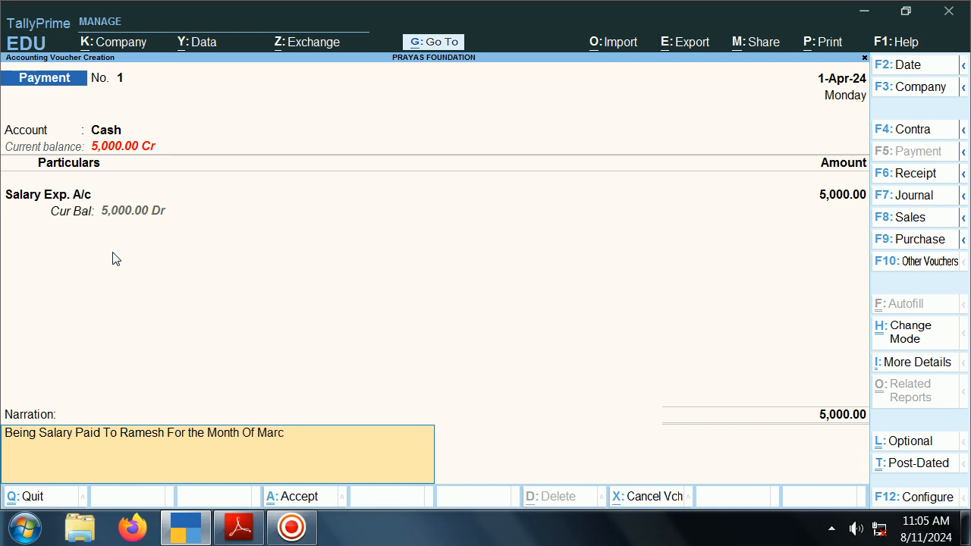
{"action": "type", "text": "h -2024"}
{"action": "key", "text": "Return"}
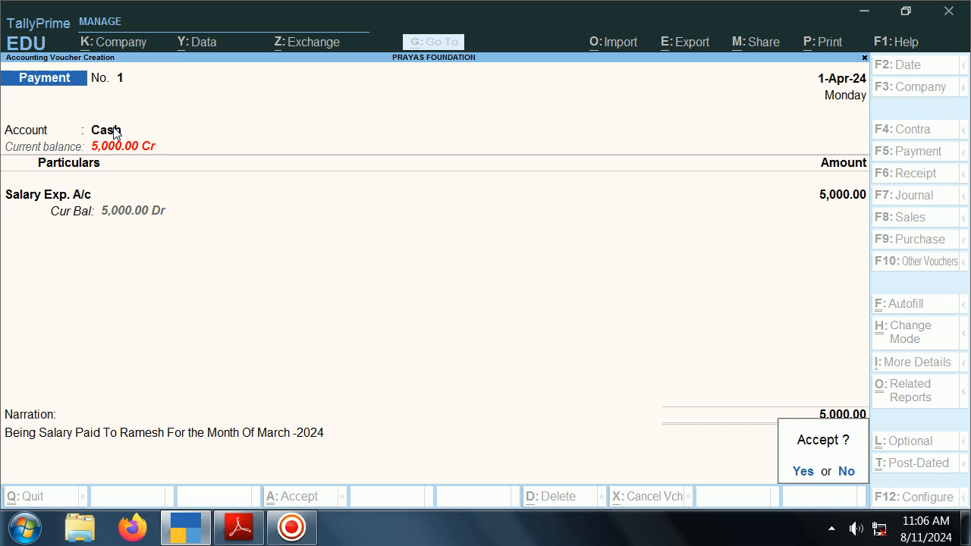
{"action": "key", "text": "Return"}
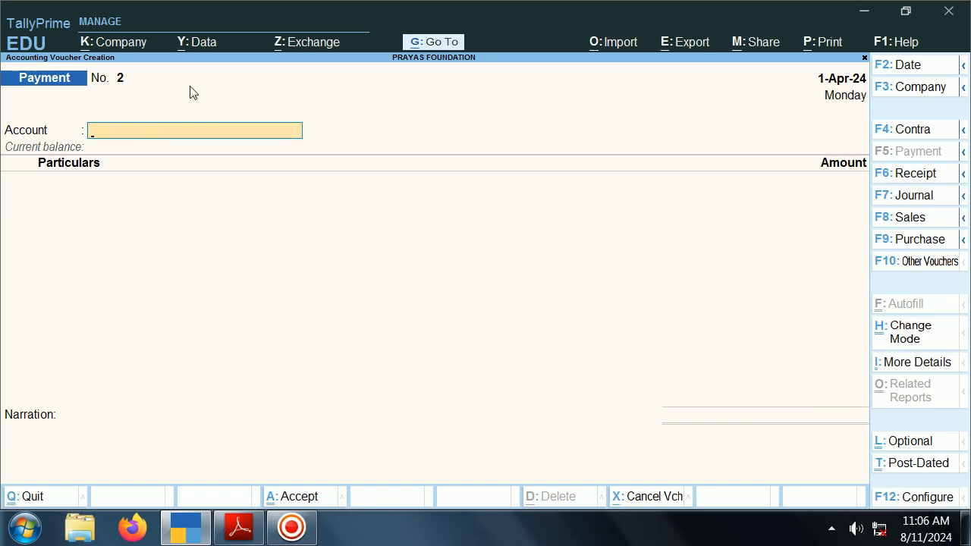
Review the PDF's practice payment transactions, highlight item 1 about cash paid for advertisement, and return to TallyPrime
{"action": "key", "text": "alt+Tab"}
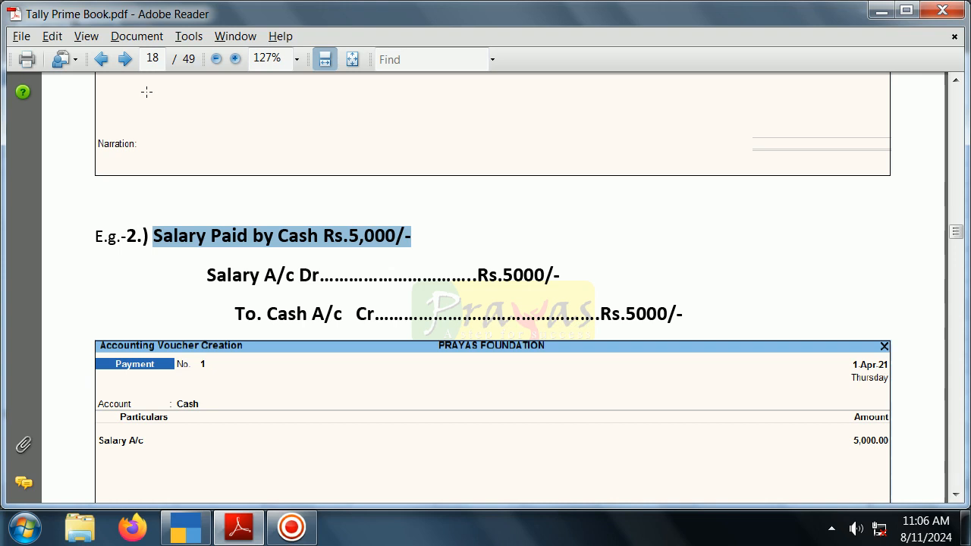
{"action": "scroll", "coordinate": [243, 250], "scroll_direction": "down", "scroll_amount": 5}
{"action": "scroll", "coordinate": [256, 257], "scroll_direction": "down", "scroll_amount": 15}
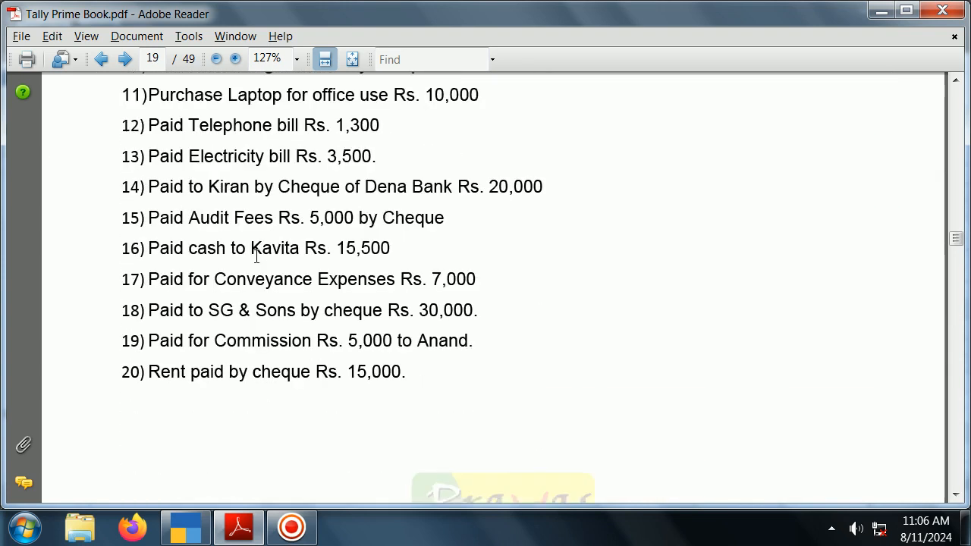
{"action": "scroll", "coordinate": [257, 257], "scroll_direction": "up", "scroll_amount": 4}
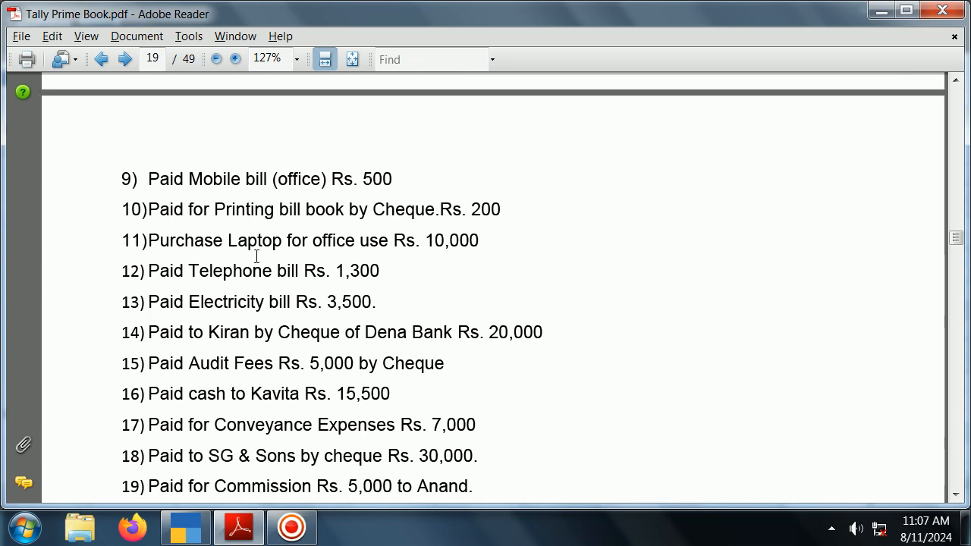
{"action": "scroll", "coordinate": [256, 257], "scroll_direction": "up", "scroll_amount": 3}
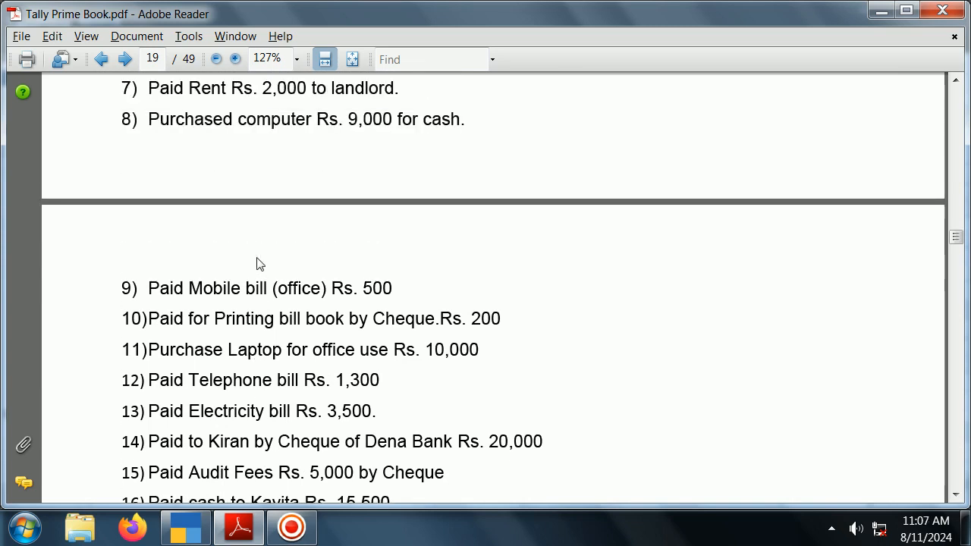
{"action": "scroll", "coordinate": [257, 257], "scroll_direction": "up", "scroll_amount": 6}
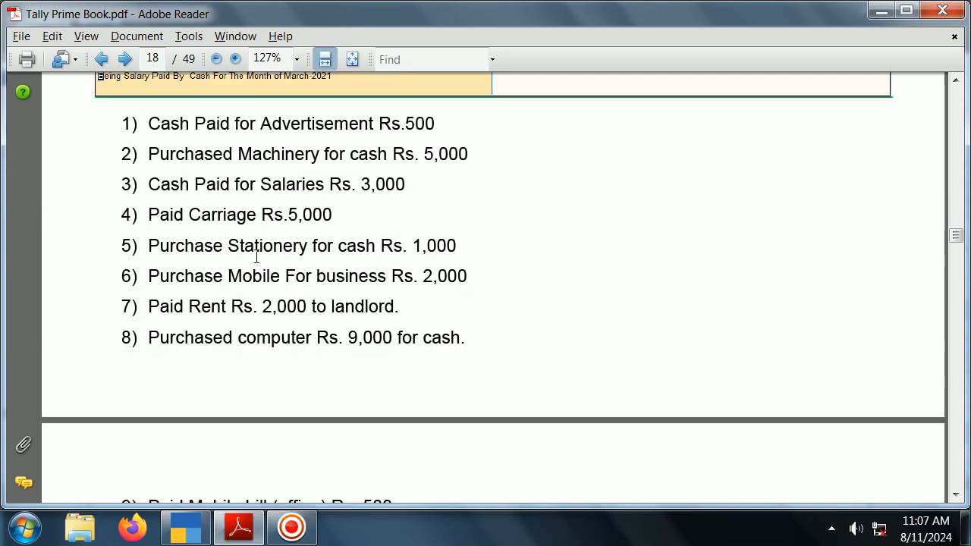
{"action": "left_click_drag", "start_coordinate": [154, 124], "coordinate": [435, 125]}
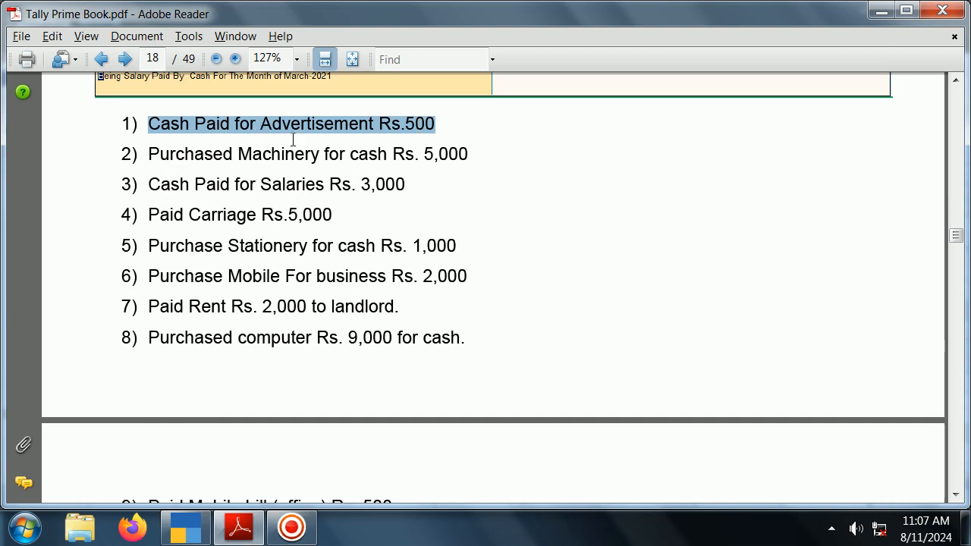
{"action": "double_click", "coordinate": [338, 126]}
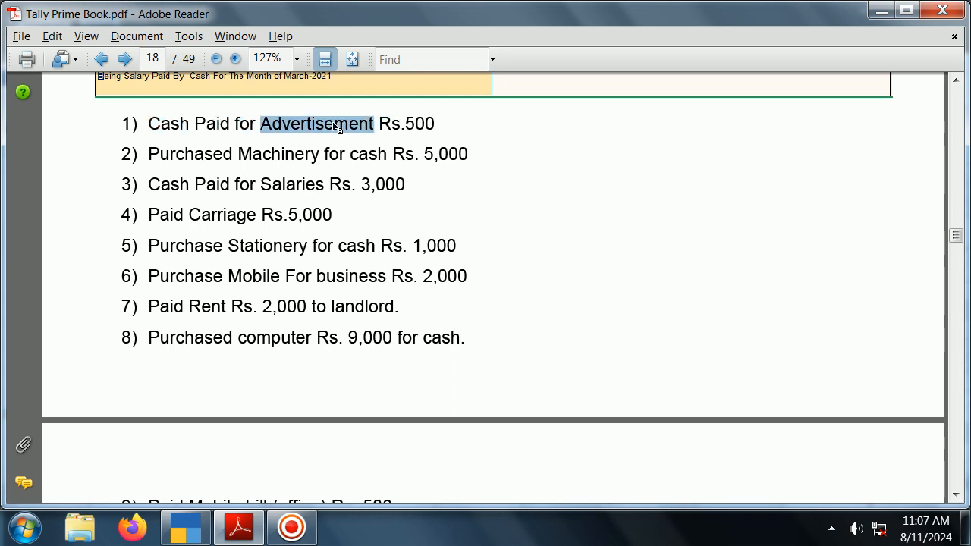
{"action": "key", "text": "alt+Tab"}
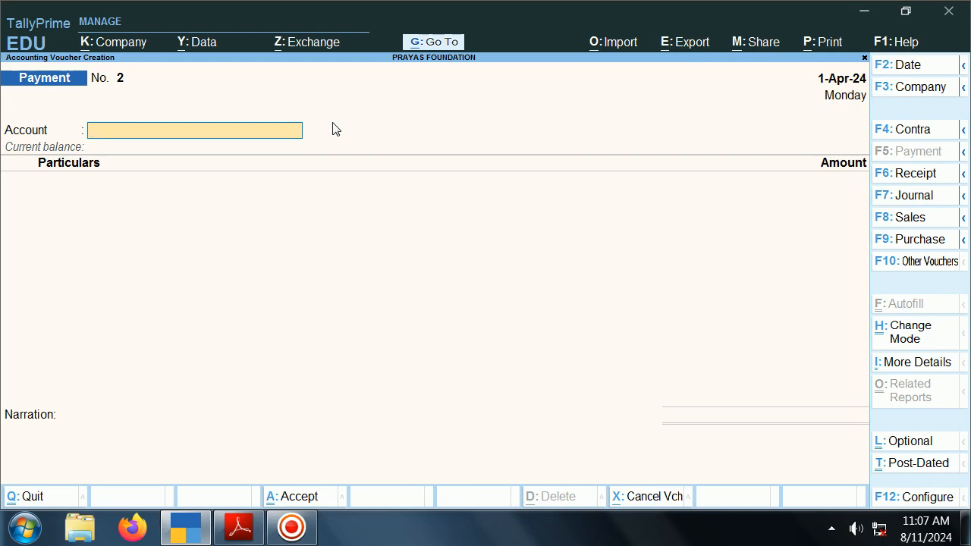
Set Cash as the payment voucher's account and start a new ledger named Advertisement A/c for the particulars
{"action": "type", "text": "C"}
{"action": "key", "text": "Return"}
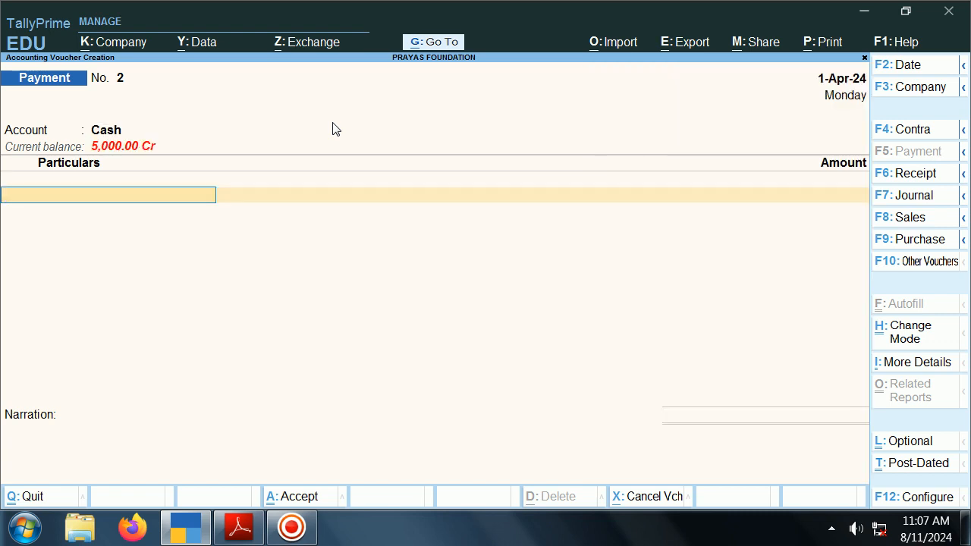
{"action": "type", "text": "A"}
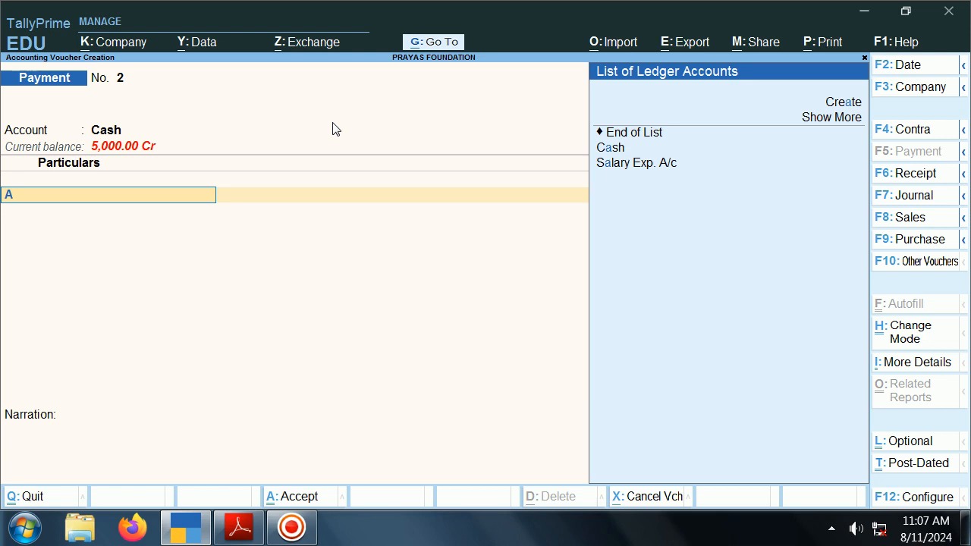
{"action": "key", "text": "alt+c"}
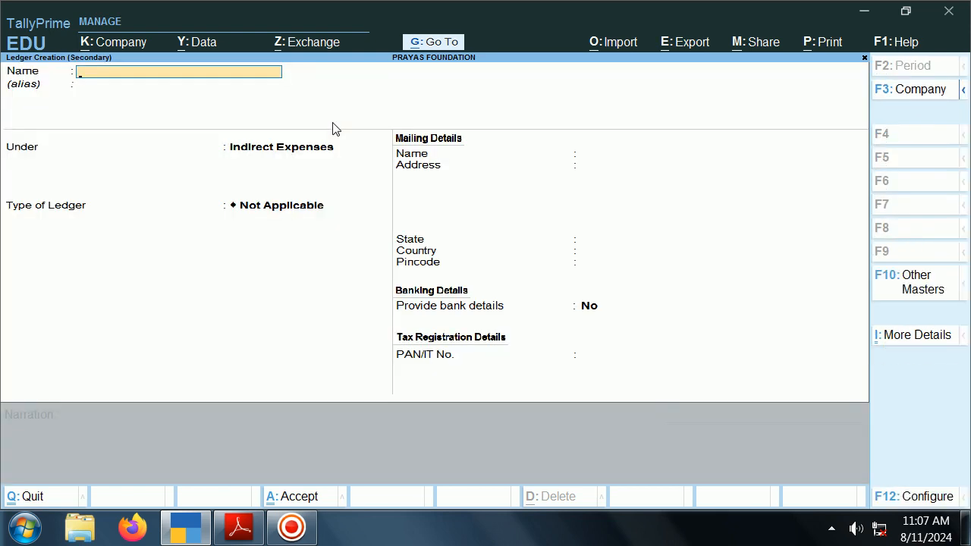
{"action": "key", "text": "ctrl+alt+v"}
{"action": "key", "text": "Return"}
{"action": "key", "text": "BackSpace"}
{"action": "type", "text": "A/c"}
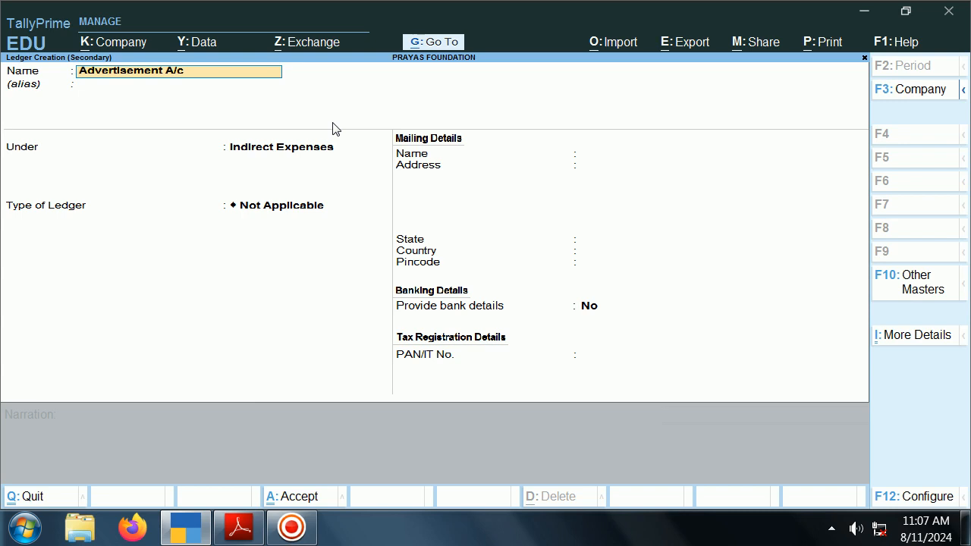
Keep the Advertisement A/c ledger under Indirect Expenses without an alias and save it into the voucher
{"action": "key", "text": "Return"}
{"action": "key", "text": "Return"}
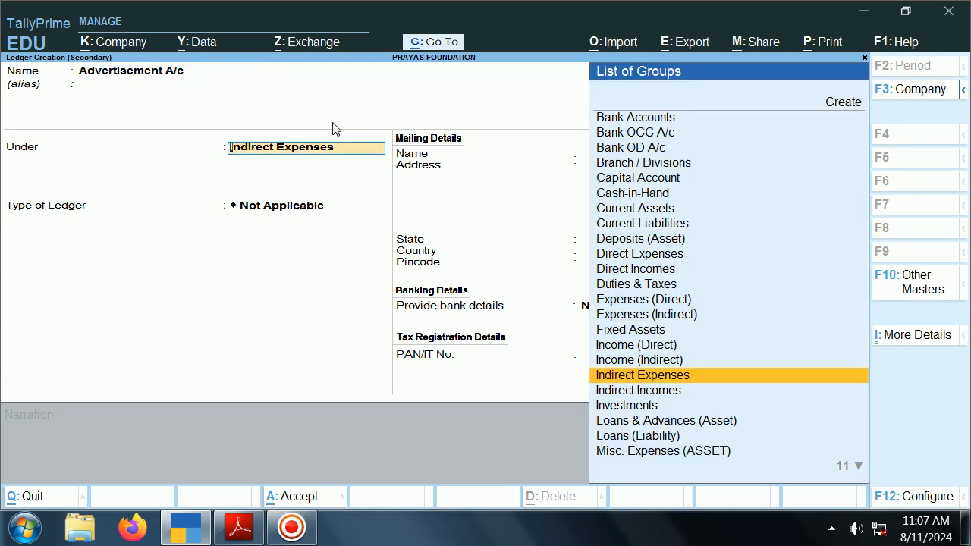
{"action": "key", "text": "ctrl+a"}
Check the advertisement amount in the PDF, enter 500 for Advertisement A/c, and accept the voucher without a narration
{"action": "key", "text": "alt+Tab"}
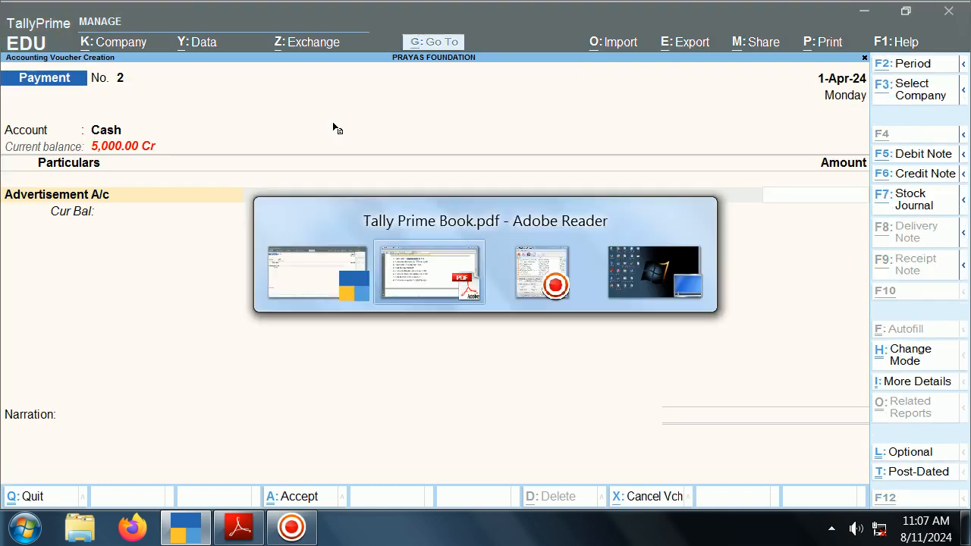
{"action": "key", "text": "alt+Tab"}
{"action": "type", "text": "500"}
{"action": "key", "text": "Return"}
{"action": "key", "text": "Return"}
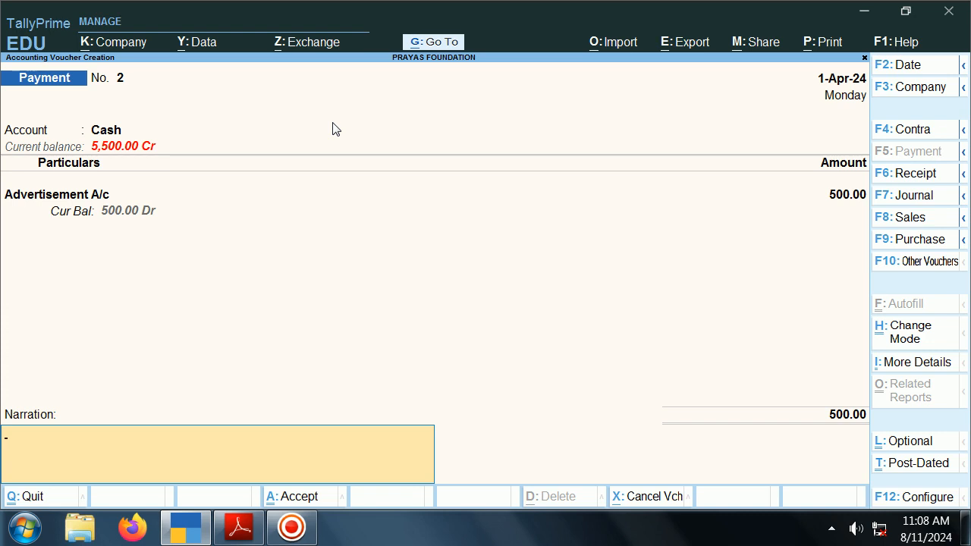
{"action": "key", "text": "Return"}
{"action": "key", "text": "Return"}
Copy the word Machinery from practice item 2 in the PDF and return to TallyPrime
{"action": "key", "text": "alt+Tab"}
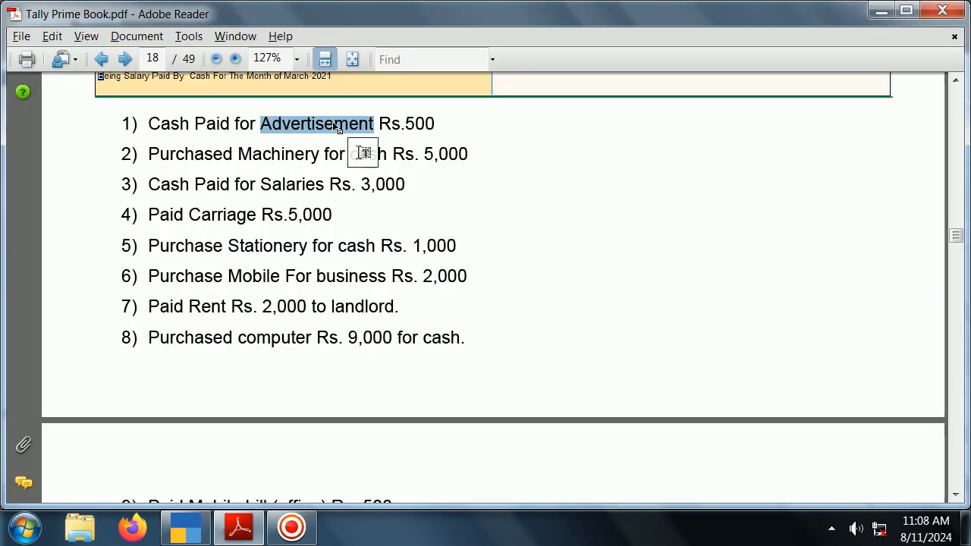
{"action": "left_click", "coordinate": [234, 157]}
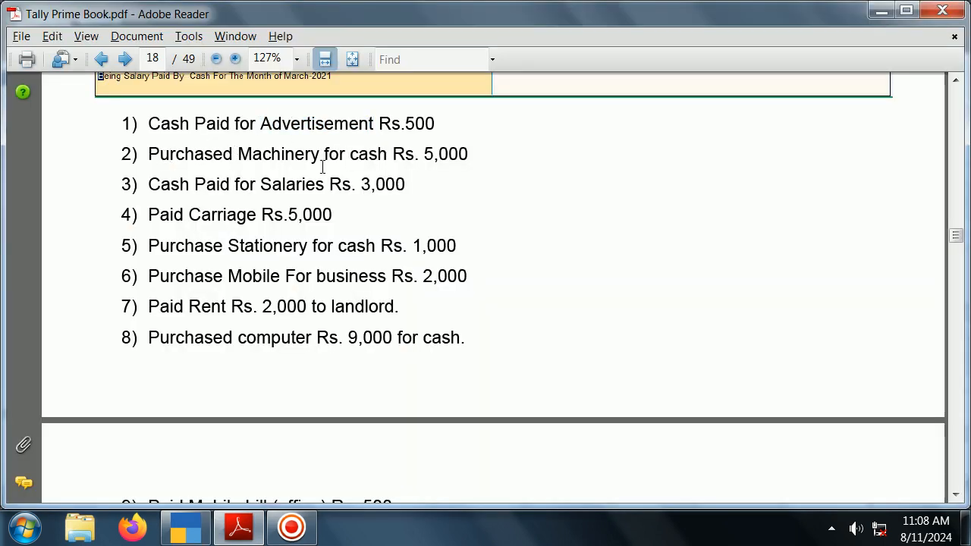
{"action": "double_click", "coordinate": [281, 160]}
{"action": "key", "text": "ctrl+c"}
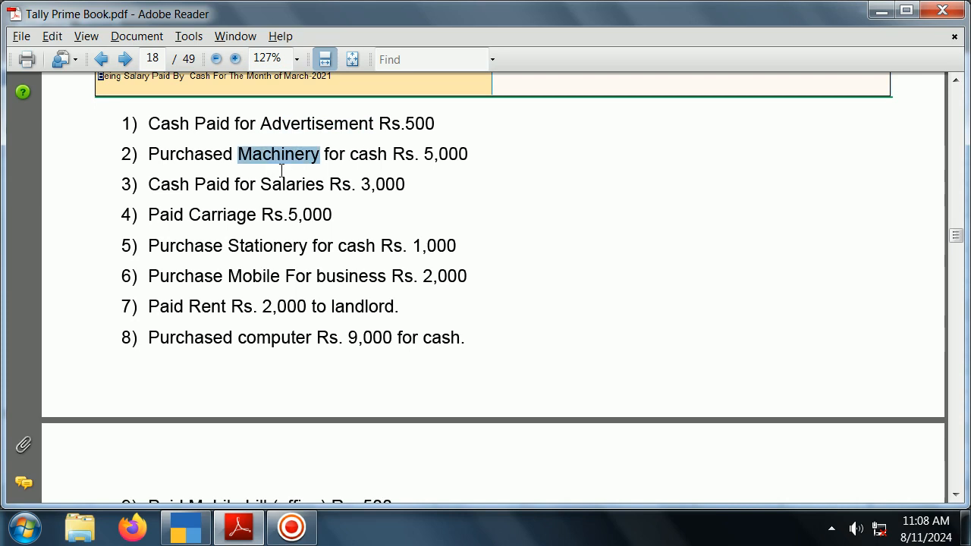
{"action": "key", "text": "alt+Tab"}
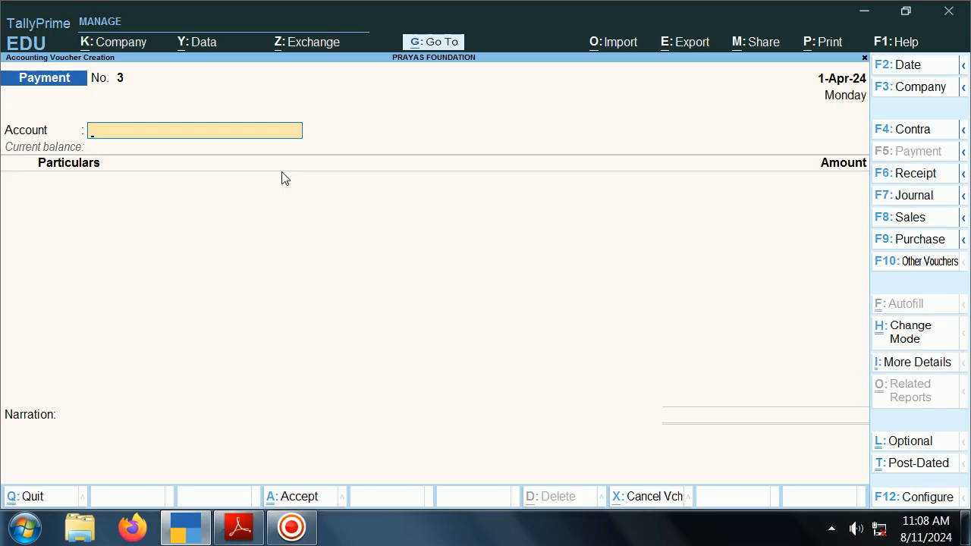
{"action": "key", "text": "alt+Tab"}
{"action": "key", "text": "alt+Tab"}
Set Cash as the account of the new payment voucher and start a ledger named Machinery A/c with no alias
{"action": "type", "text": "C"}
{"action": "key", "text": "Return"}
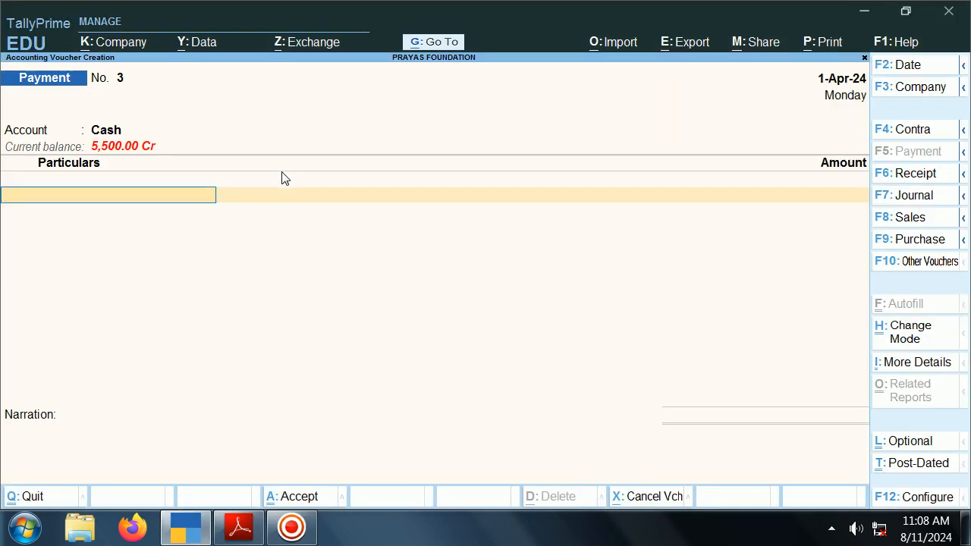
{"action": "type", "text": "M"}
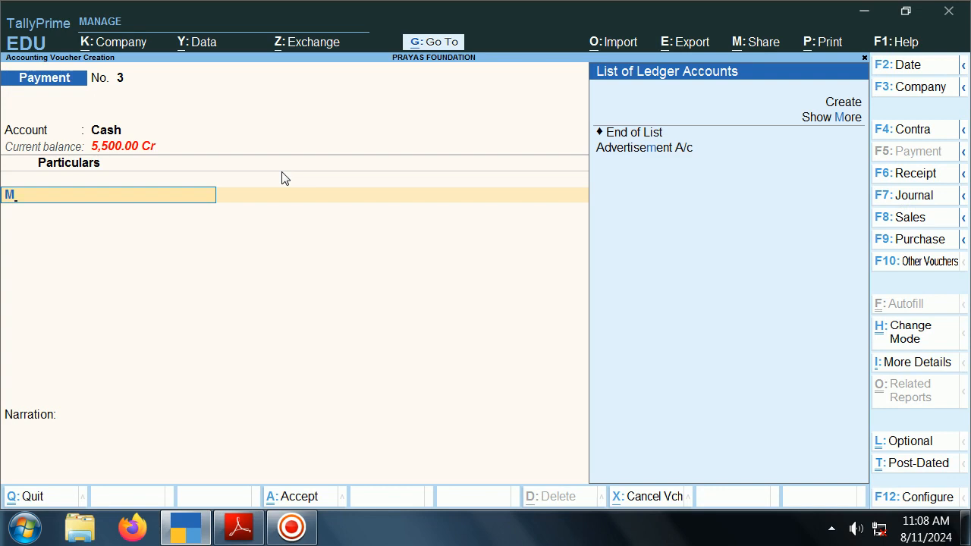
{"action": "key", "text": "BackSpace"}
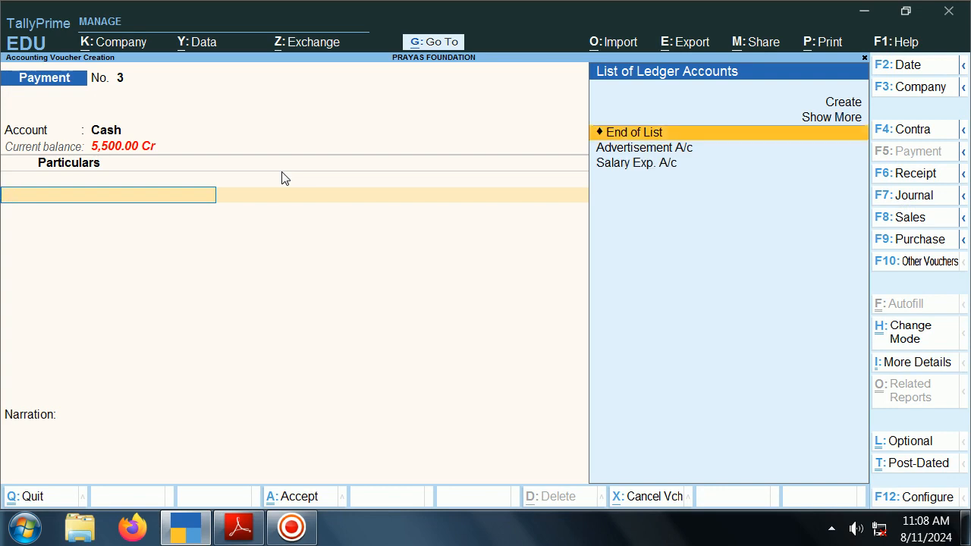
{"action": "key", "text": "alt+c"}
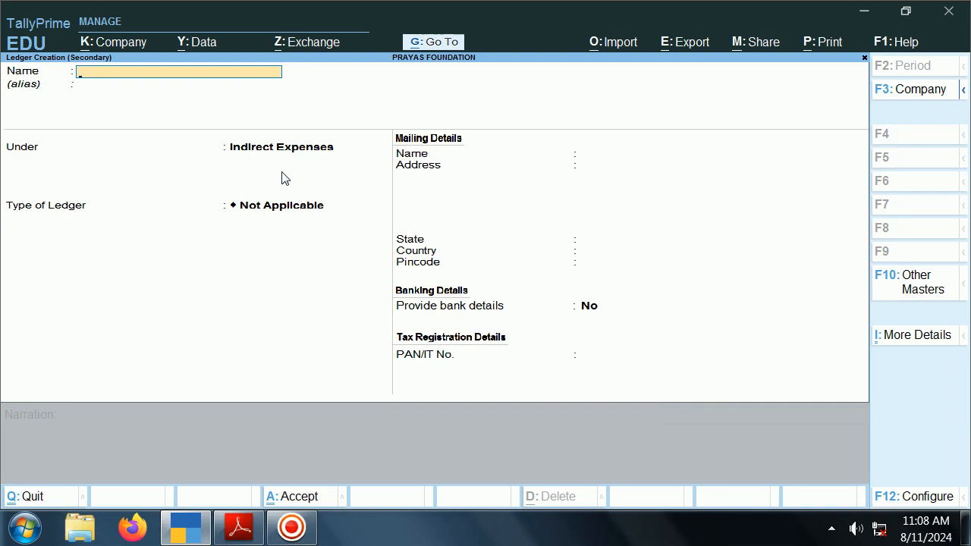
{"action": "key", "text": "ctrl+v"}
{"action": "type", "text": "A/c"}
{"action": "key", "text": "Return"}
{"action": "key", "text": "Return"}
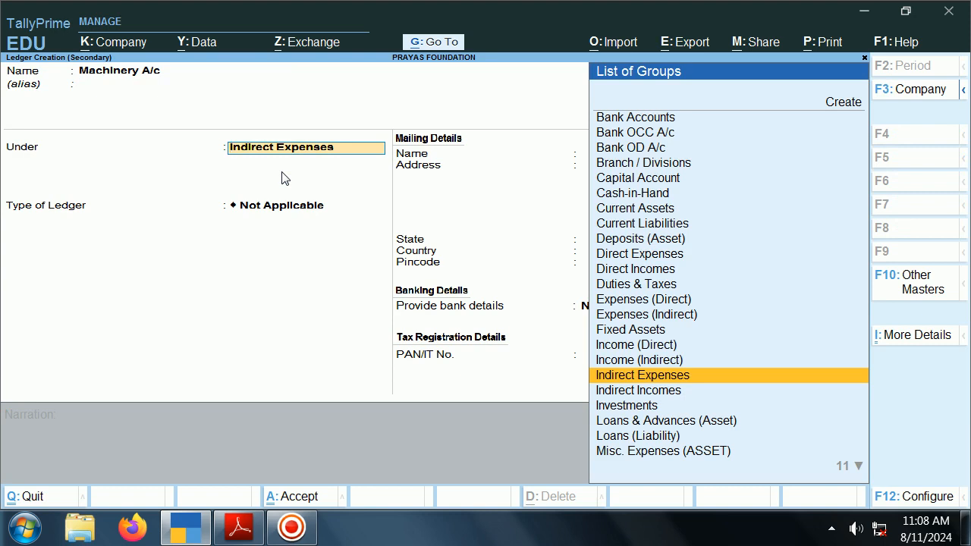
Place the Machinery A/c ledger under Fixed Assets and save it into the voucher
{"action": "type", "text": "F"}
{"action": "key", "text": "Return"}
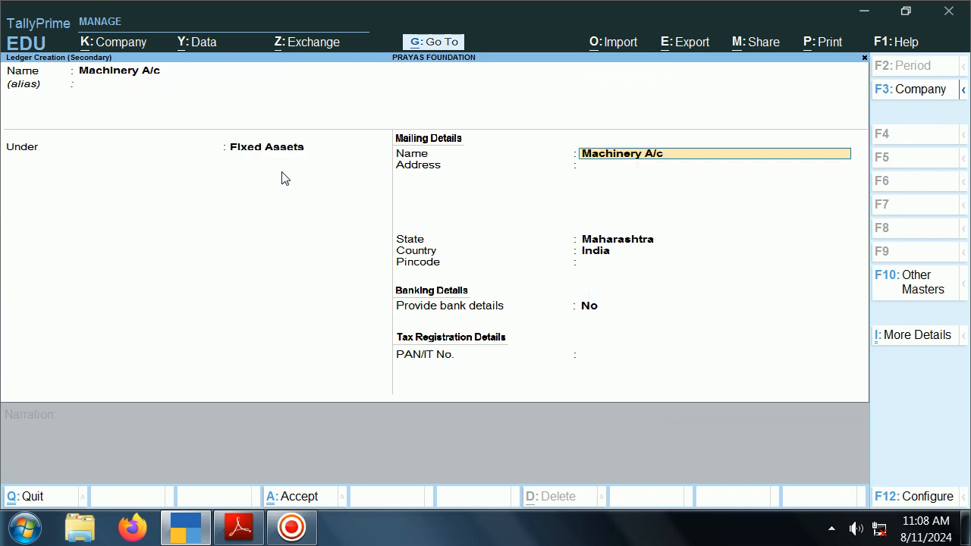
{"action": "key", "text": "ctrl+a"}
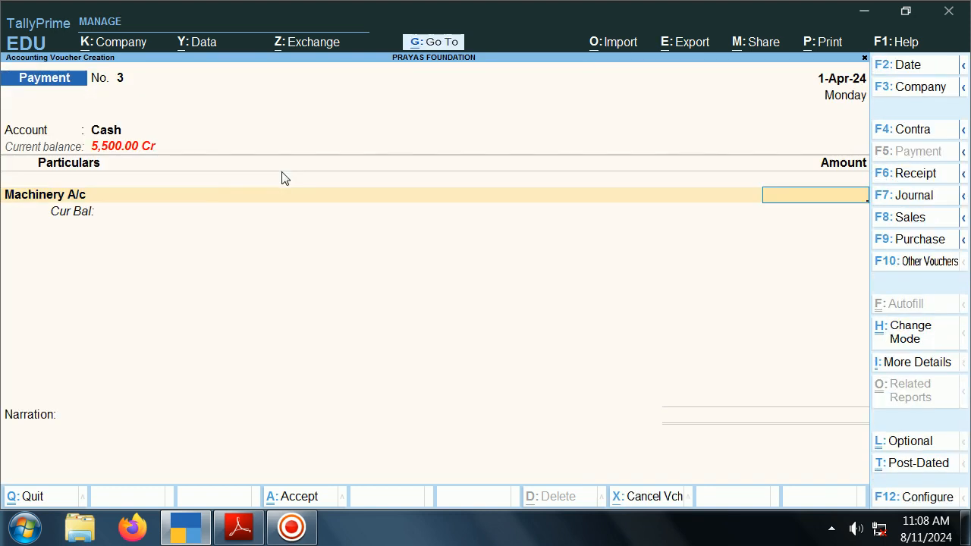
Check the machinery amount in the PDF, enter 5000 for Machinery A/c, and accept the voucher without a narration
{"action": "key", "text": "alt+Tab"}
{"action": "key", "text": "alt+Tab"}
{"action": "type", "text": "5000"}
{"action": "key", "text": "Return"}
{"action": "key", "text": "Return"}
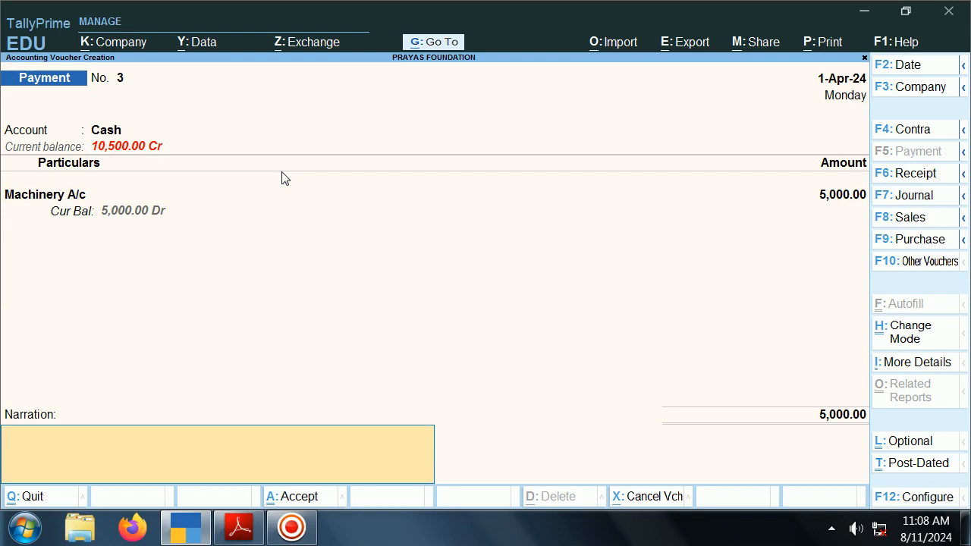
{"action": "key", "text": "Return"}
{"action": "key", "text": "Return"}
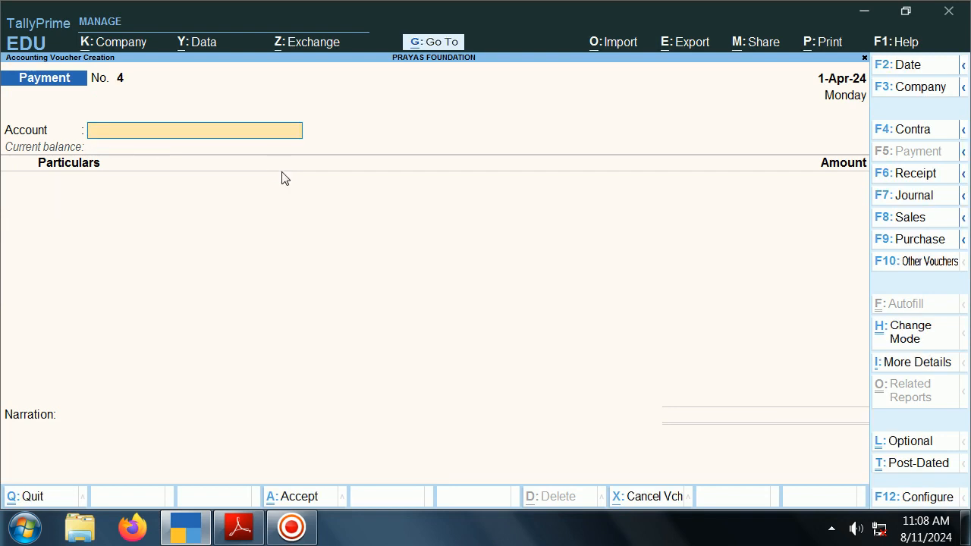
Copy the word Carriage from practice item 4 in the PDF and return to TallyPrime
{"action": "key", "text": "alt+Tab"}
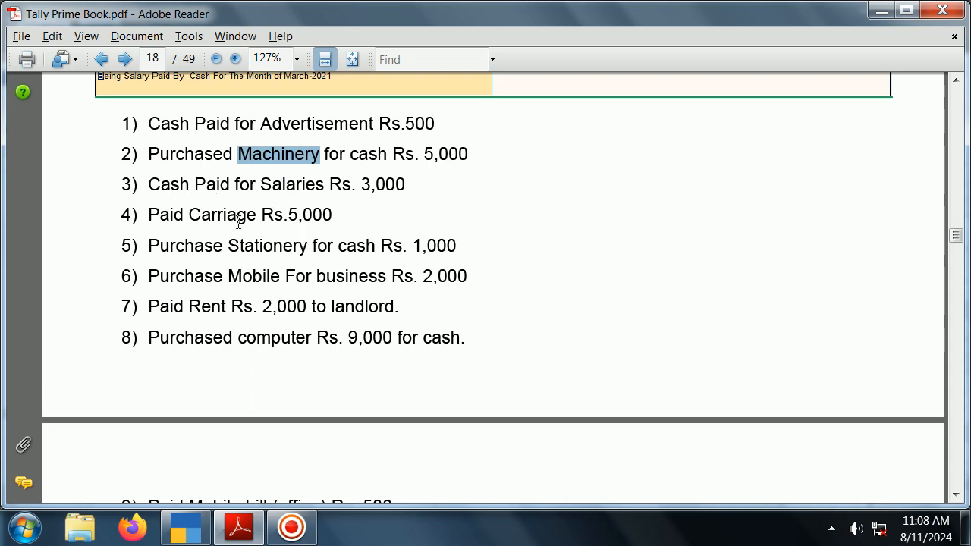
{"action": "left_click", "coordinate": [201, 218]}
{"action": "triple_click", "coordinate": [201, 218]}
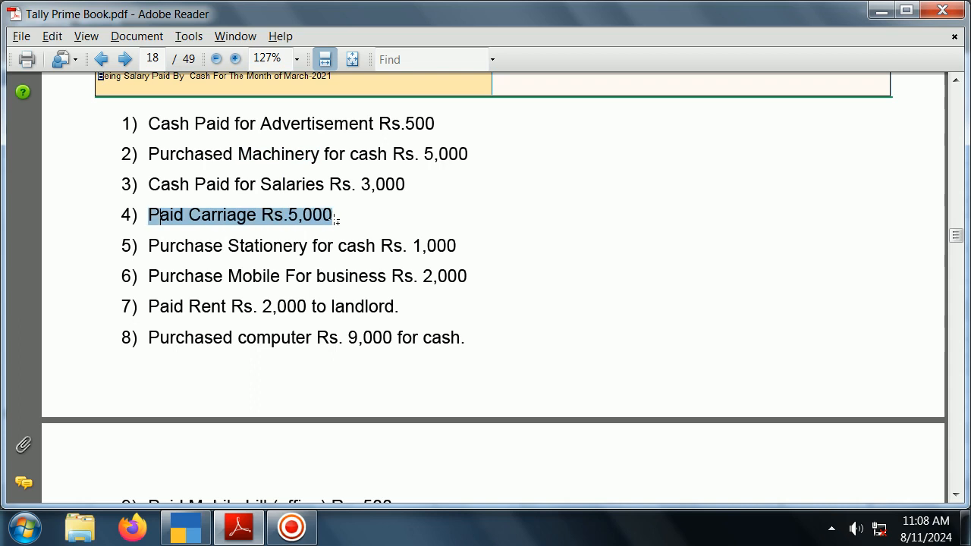
{"action": "double_click", "coordinate": [225, 215]}
{"action": "key", "text": "ctrl+c"}
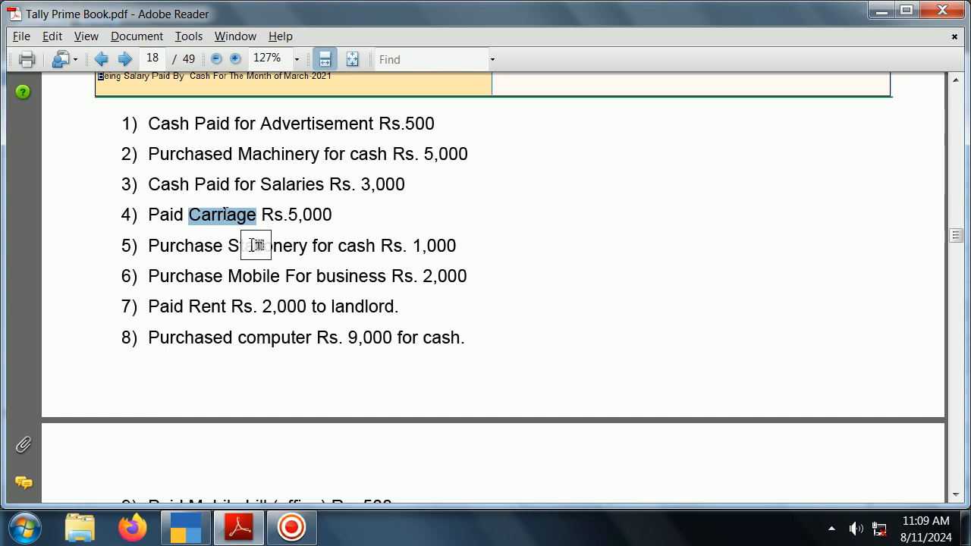
{"action": "key", "text": "alt+Tab"}
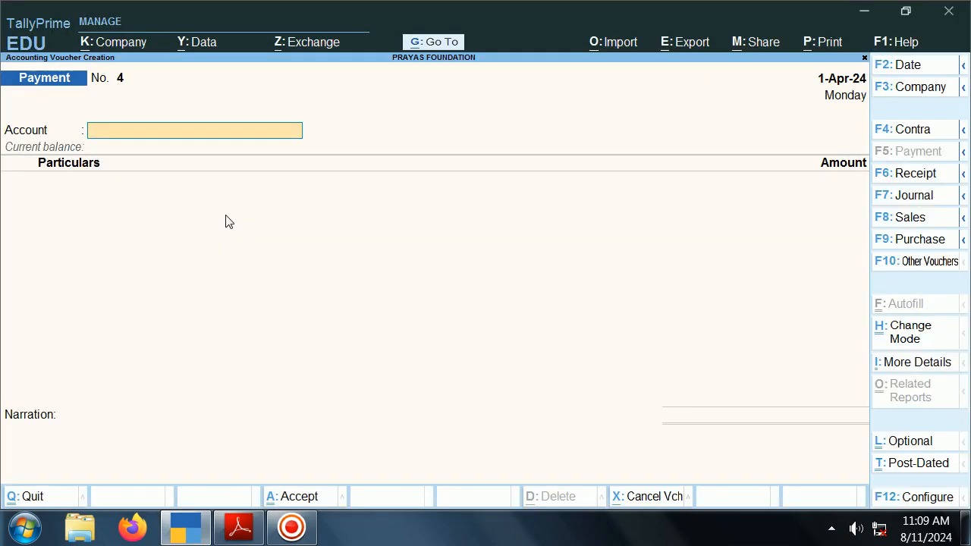
Set Cash as the account of the new payment voucher and start a ledger named Carriage A/c with no alias
{"action": "type", "text": "C"}
{"action": "key", "text": "Return"}
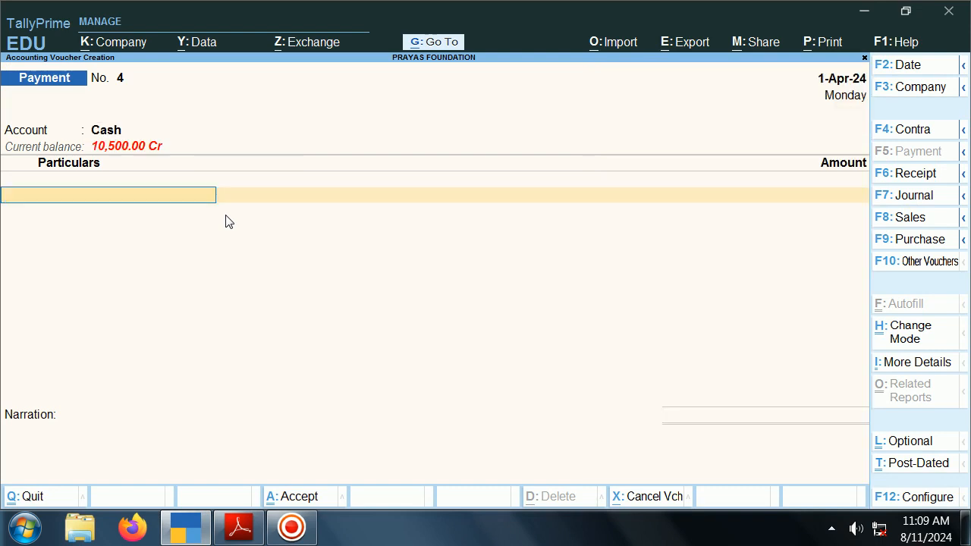
{"action": "key", "text": "alt+c"}
{"action": "key", "text": "ctrl+v"}
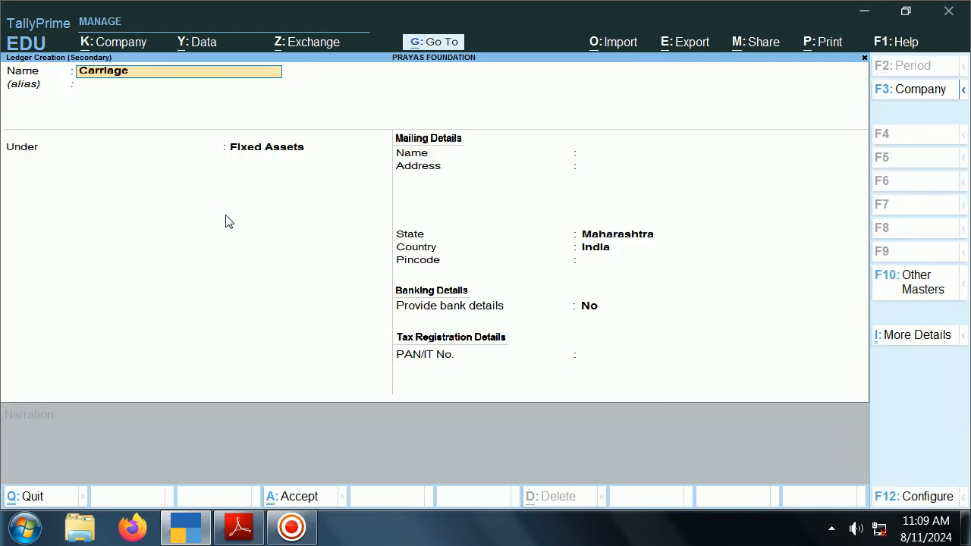
{"action": "type", "text": "A/c"}
{"action": "key", "text": "Return"}
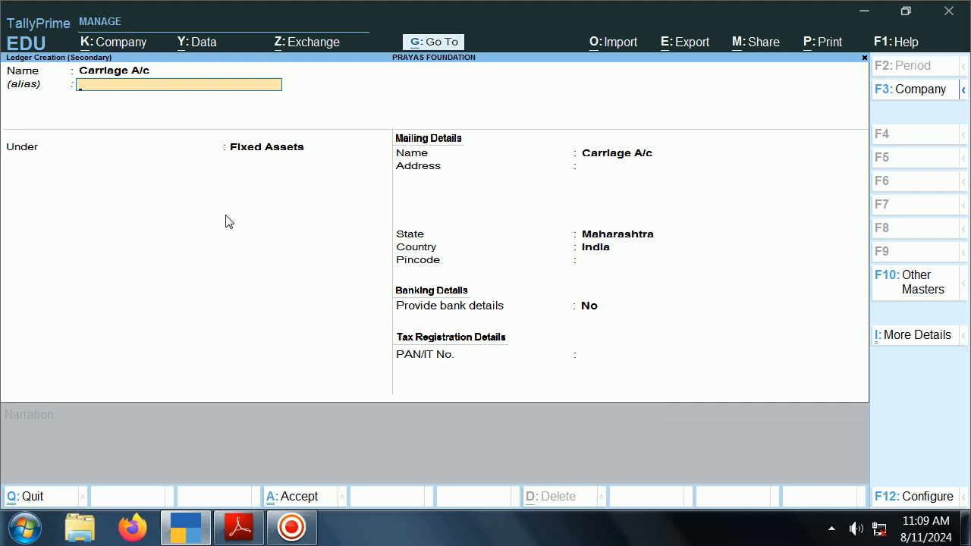
{"action": "key", "text": "Return"}
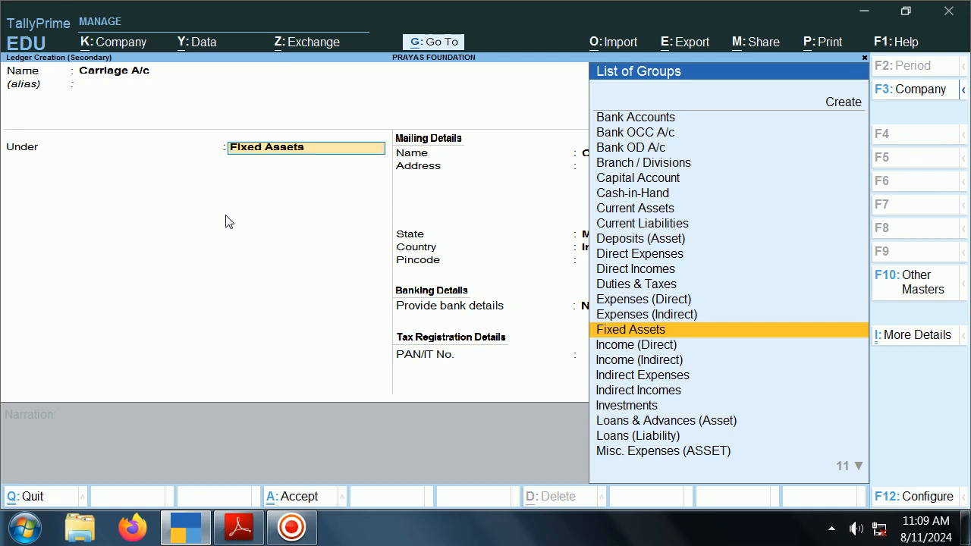
Place the Carriage A/c ledger under Indirect Expenses with ledger type Not Applicable and save it into the voucher
{"action": "type", "text": "In"}
{"action": "key", "text": "Down"}
{"action": "key", "text": "Down"}
{"action": "key", "text": "Return"}
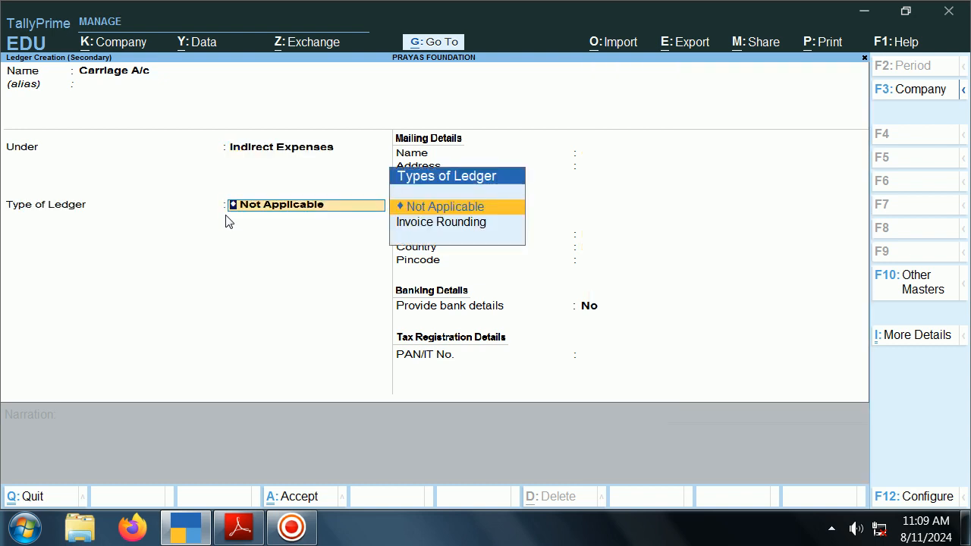
{"action": "key", "text": "ctrl+a"}
Check the carriage amount in the PDF, enter 5000 for Carriage A/c, and accept the voucher without a narration
{"action": "key", "text": "alt+Tab"}
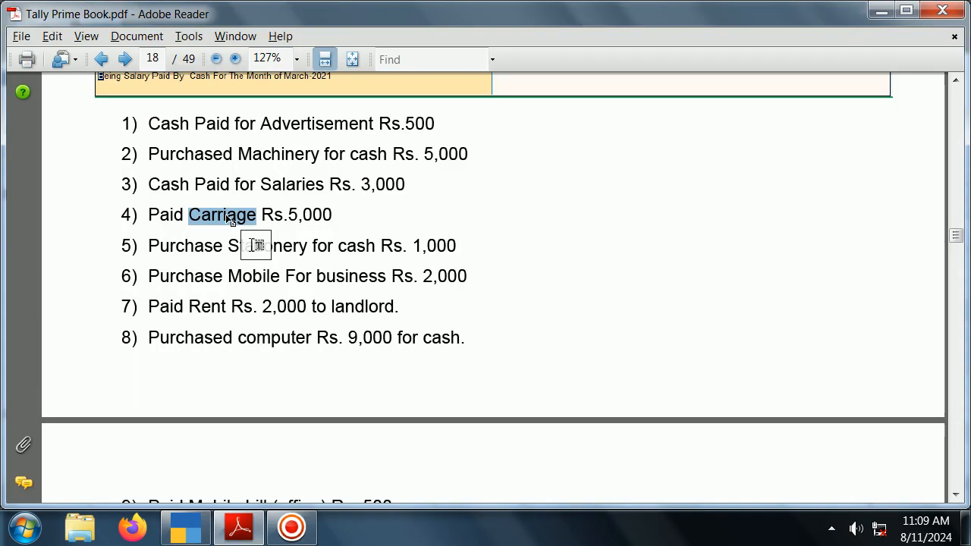
{"action": "key", "text": "alt+Tab"}
{"action": "type", "text": "000"}
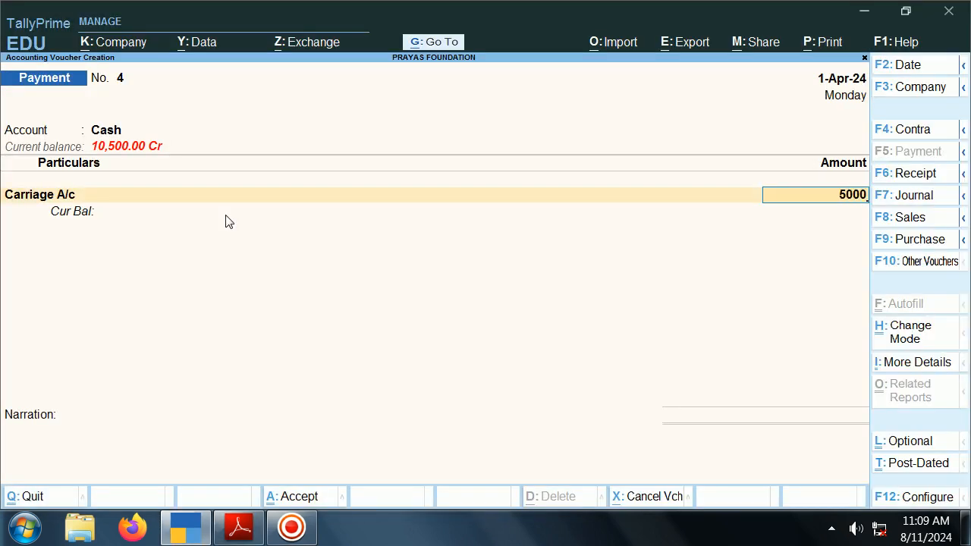
{"action": "key", "text": "Return"}
{"action": "key", "text": "Return"}
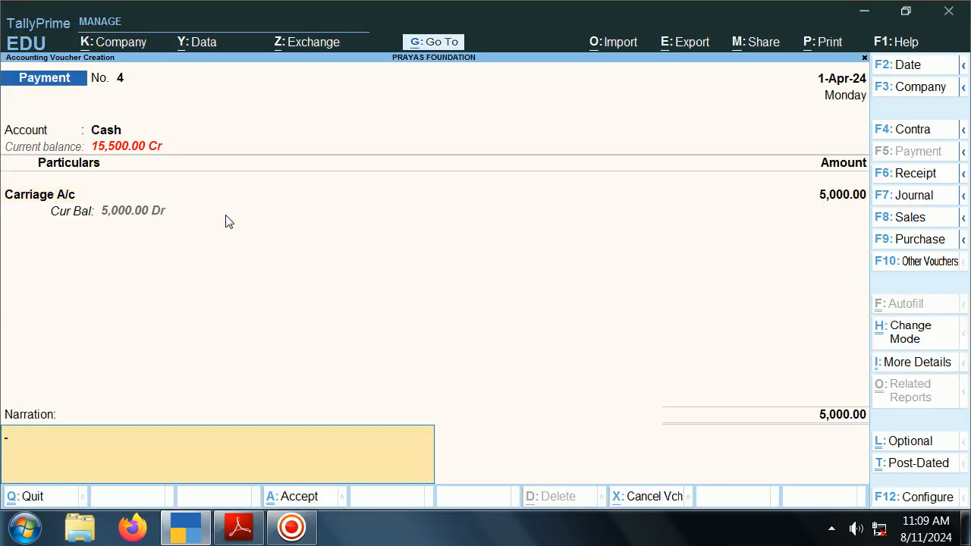
{"action": "key", "text": "Return"}
{"action": "key", "text": "Return"}
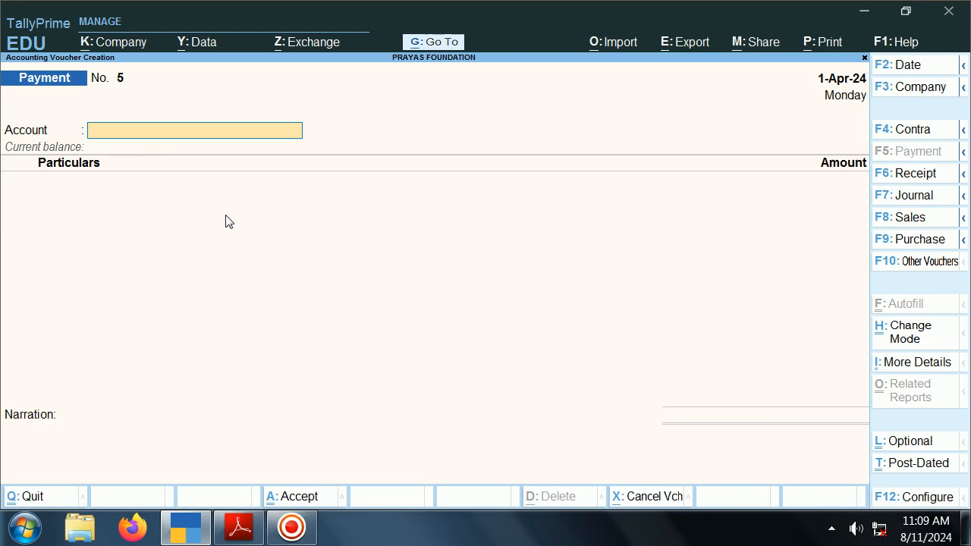
Select the word Stationery in practice item 5 of the PDF and set Cash as the account of the new TallyPrime payment voucher
{"action": "key", "text": "alt+Tab"}
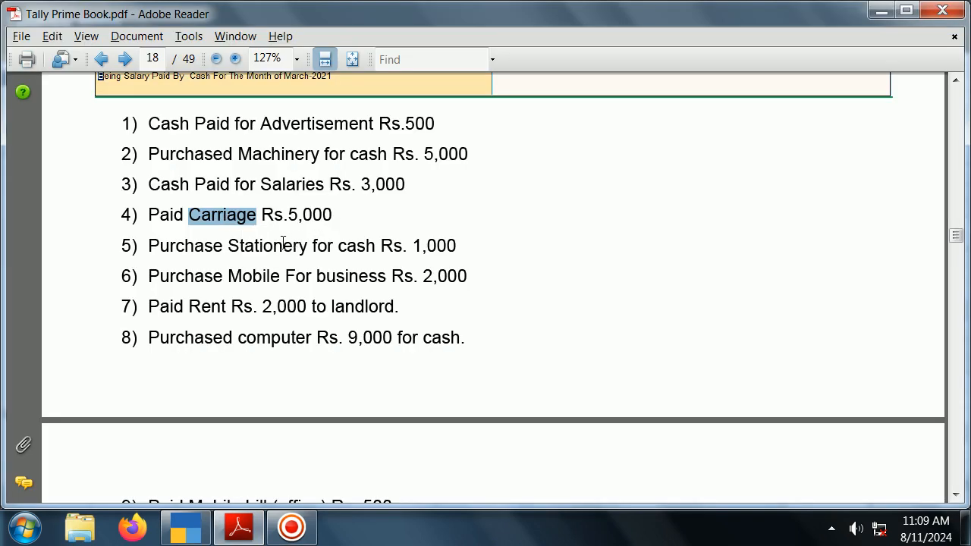
{"action": "double_click", "coordinate": [269, 245]}
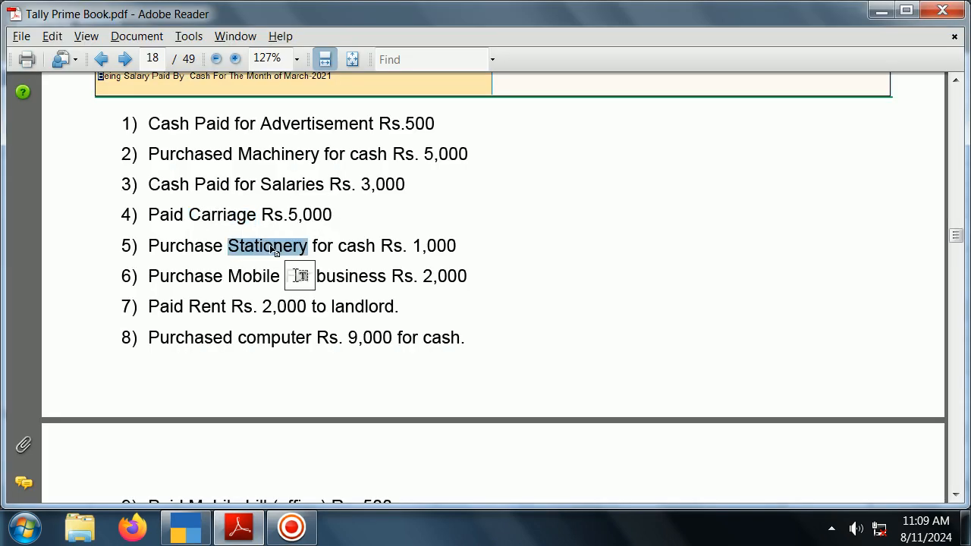
{"action": "key", "text": "alt+Tab"}
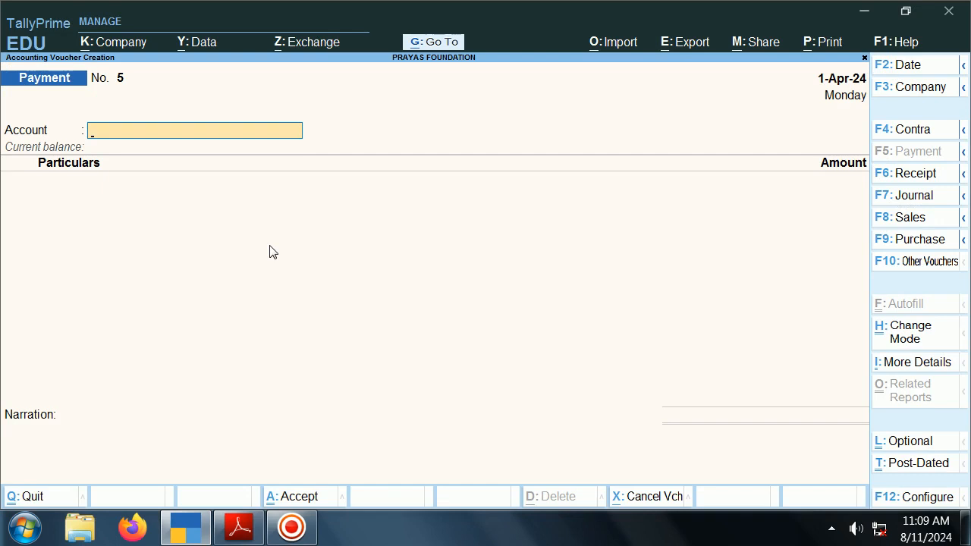
{"action": "type", "text": "C"}
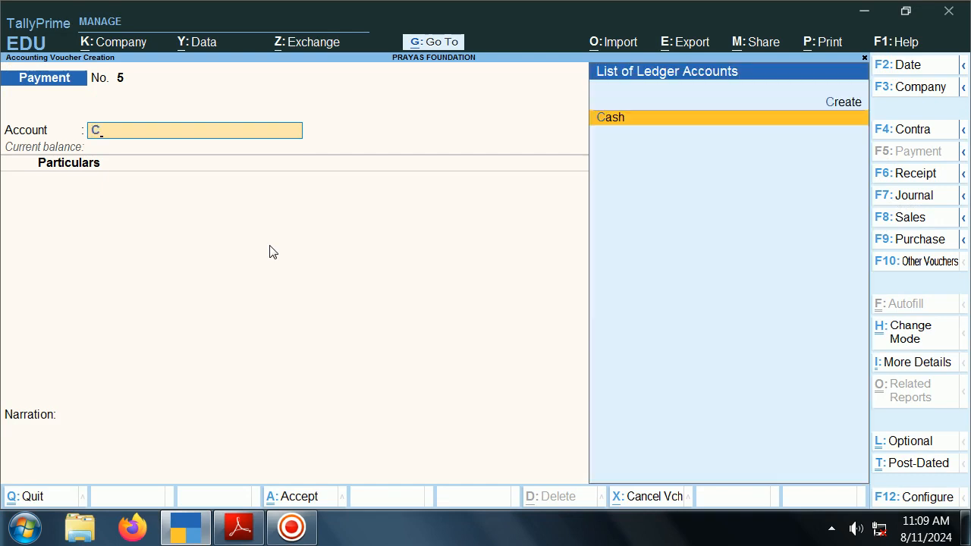
{"action": "key", "text": "Return"}
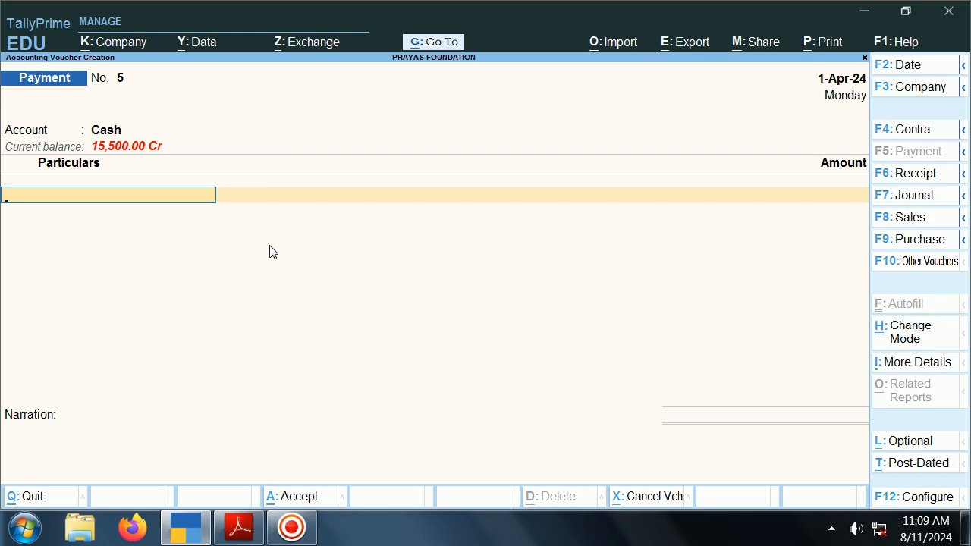
Create a Stationery A/c ledger without alias under Indirect Expenses with ledger type Not Applicable and save it into the voucher
{"action": "type", "text": "S"}
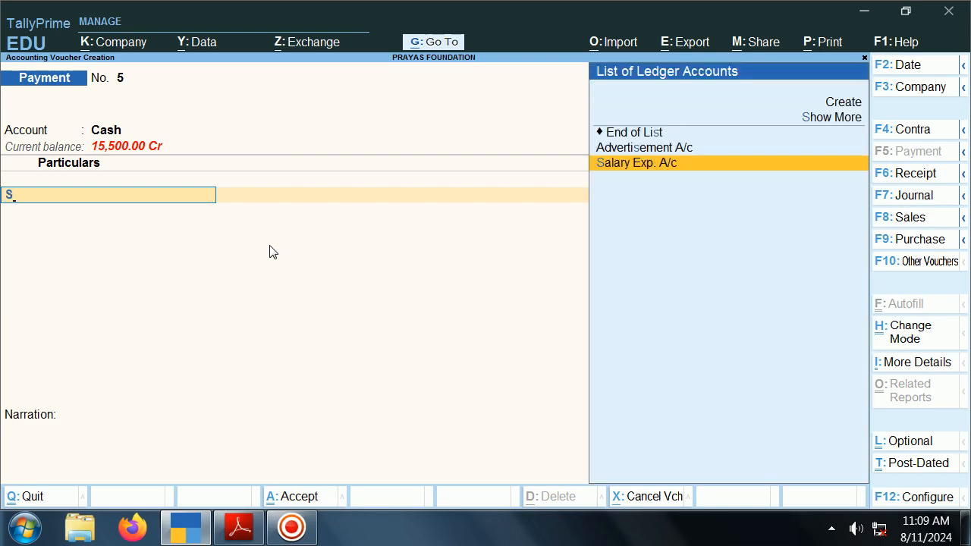
{"action": "key", "text": "alt+c"}
{"action": "type", "text": "Stationery"}
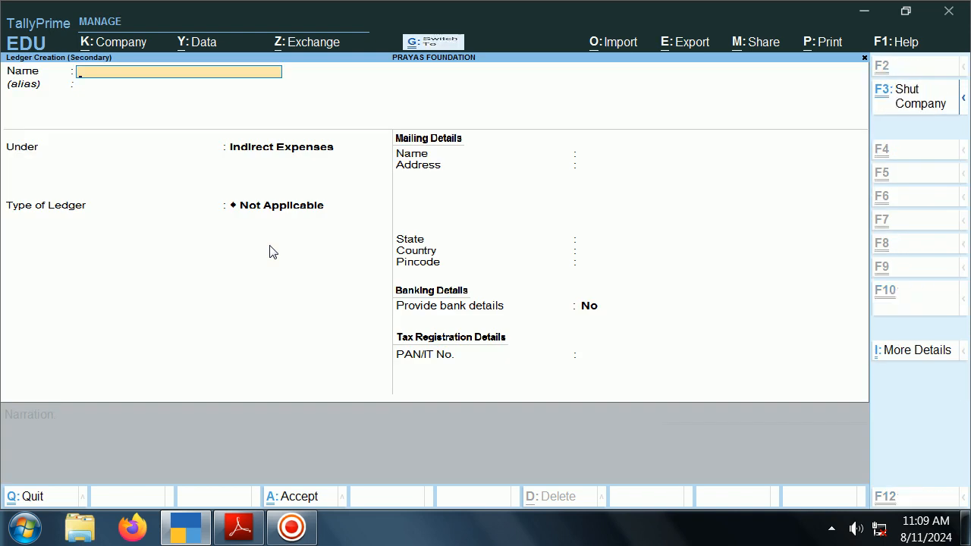
{"action": "type", "text": " A/c"}
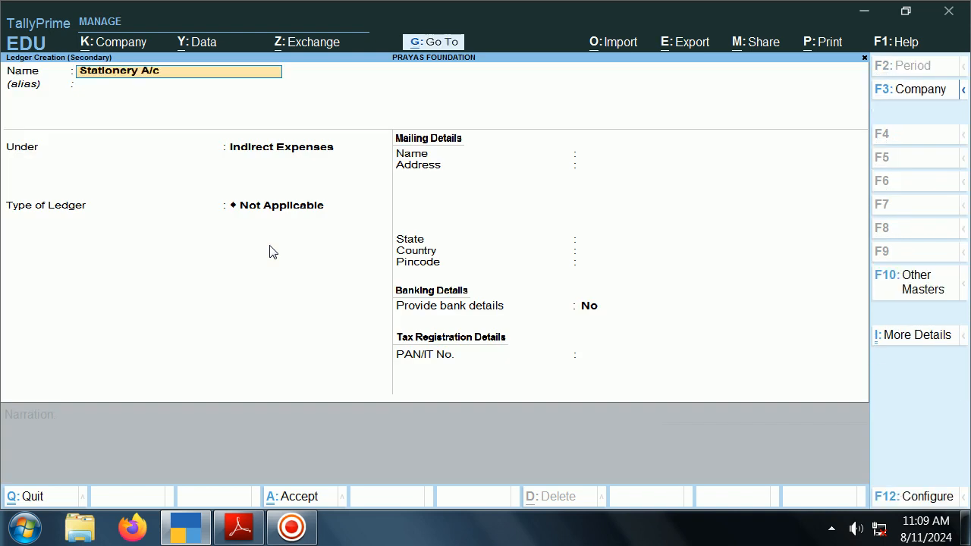
{"action": "key", "text": "Return"}
{"action": "key", "text": "Return"}
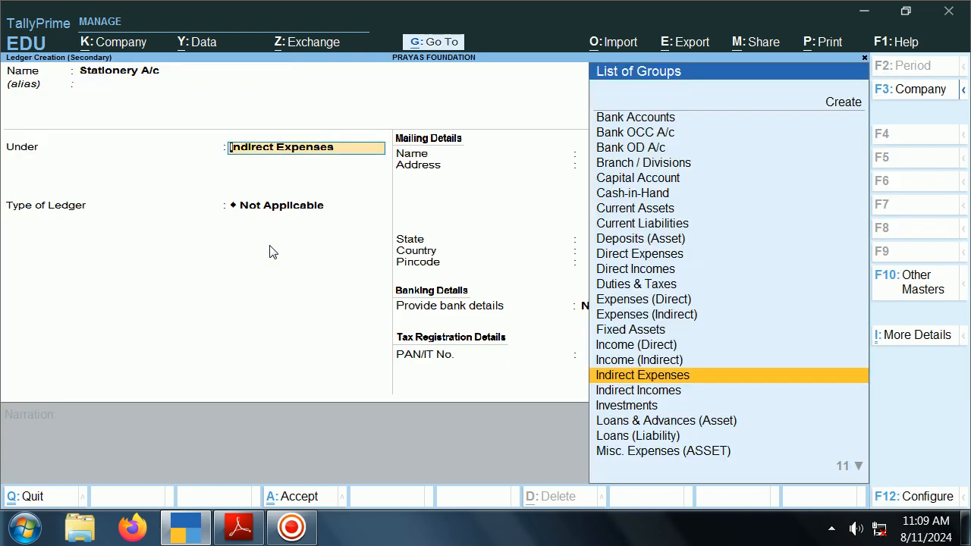
{"action": "key", "text": "Return"}
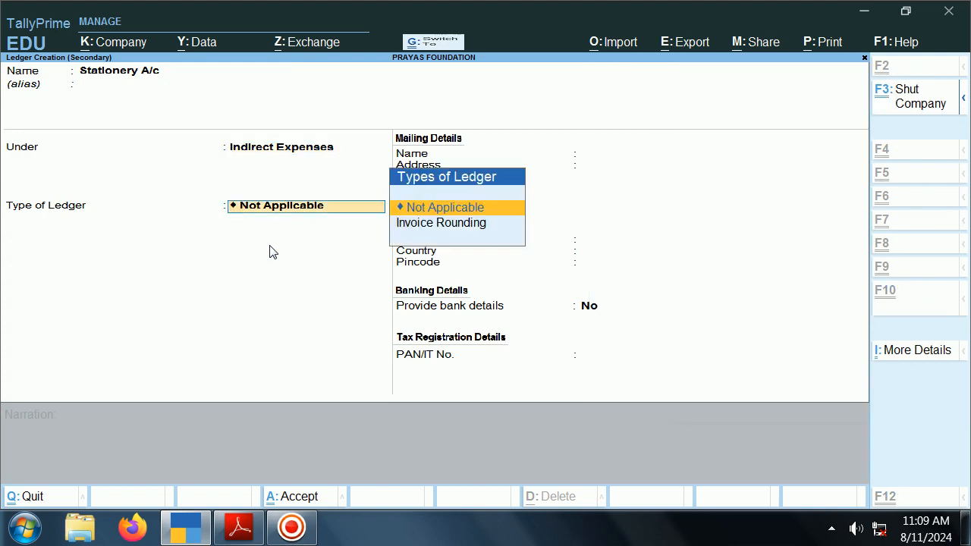
{"action": "key", "text": "ctrl+a"}
Check the stationery amount in the PDF, enter 1000 for Stationery A/c, and accept the voucher without a narration
{"action": "key", "text": "alt+Tab"}
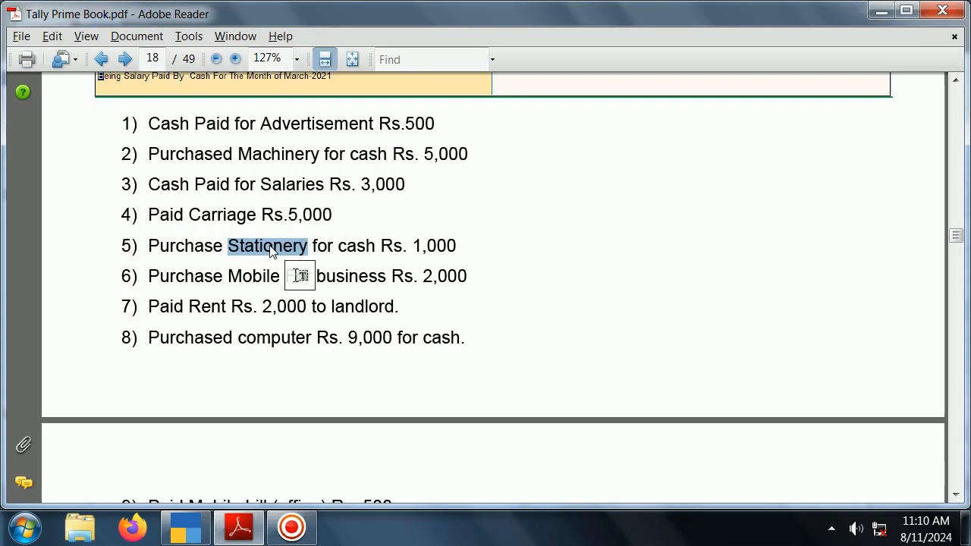
{"action": "key", "text": "alt+Tab"}
{"action": "type", "text": "1000"}
{"action": "key", "text": "Return"}
{"action": "key", "text": "Return"}
{"action": "key", "text": "Return"}
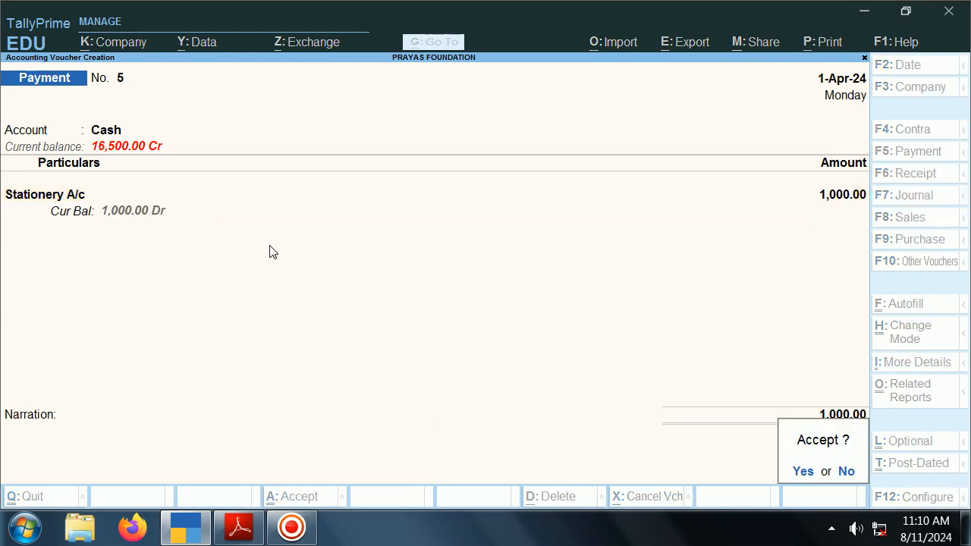
{"action": "key", "text": "Return"}
Review practice item 6 in the PDF and change the new TallyPrime payment voucher to Double Entry mode
{"action": "key", "text": "alt+Tab"}
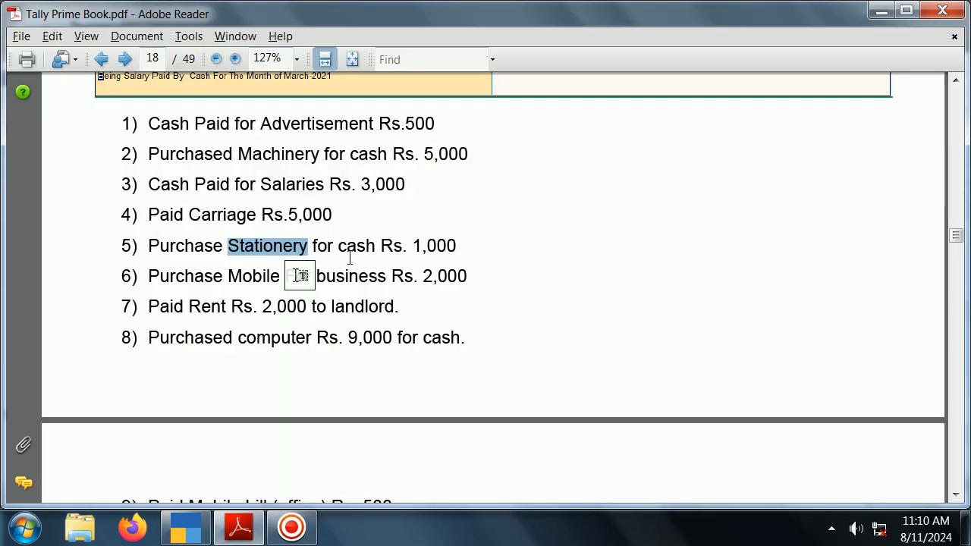
{"action": "left_click", "coordinate": [372, 282]}
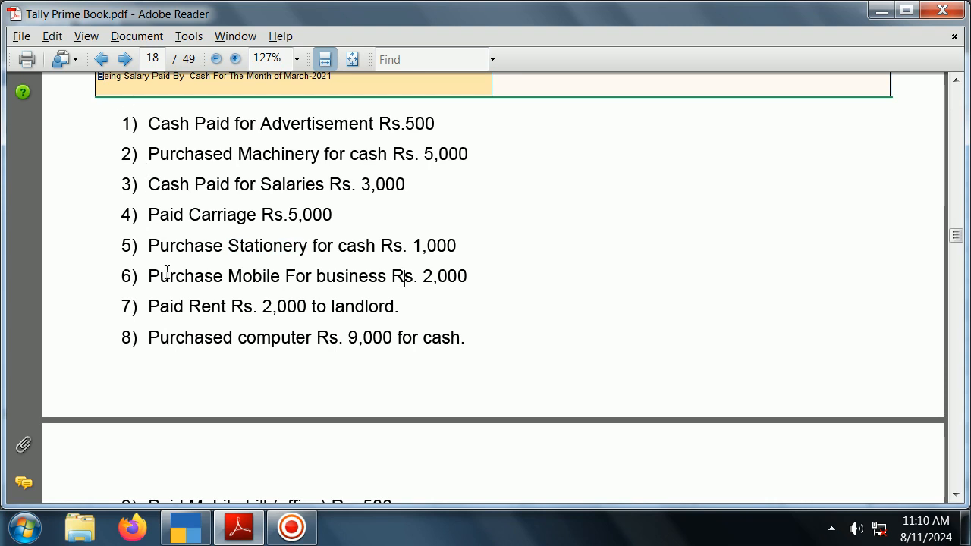
{"action": "key", "text": "alt+Tab"}
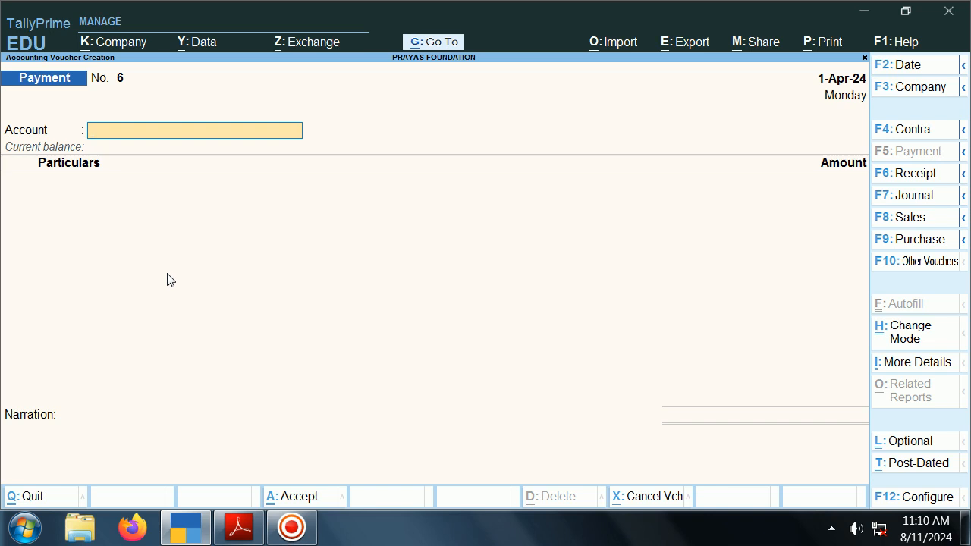
{"action": "key", "text": "ctrl+h"}
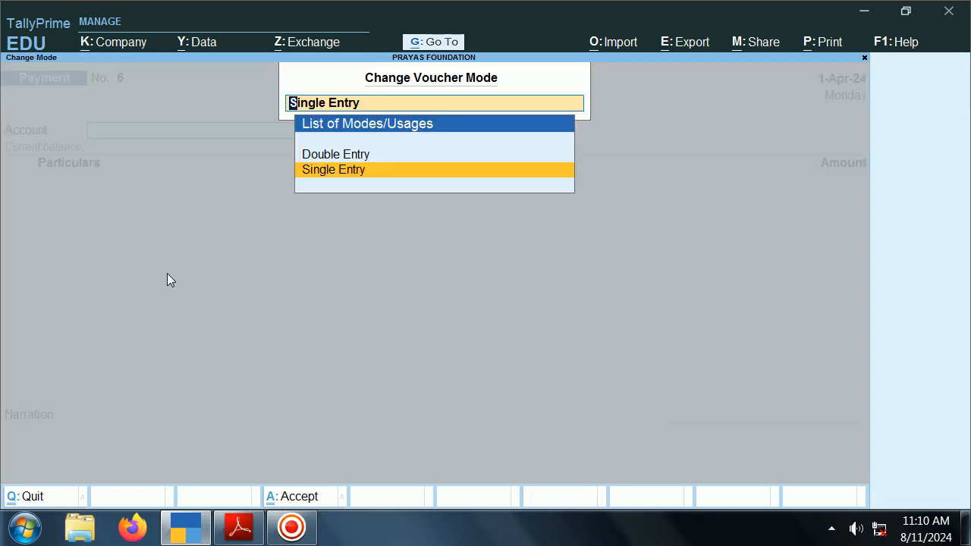
{"action": "key", "text": "Up"}
{"action": "key", "text": "Return"}
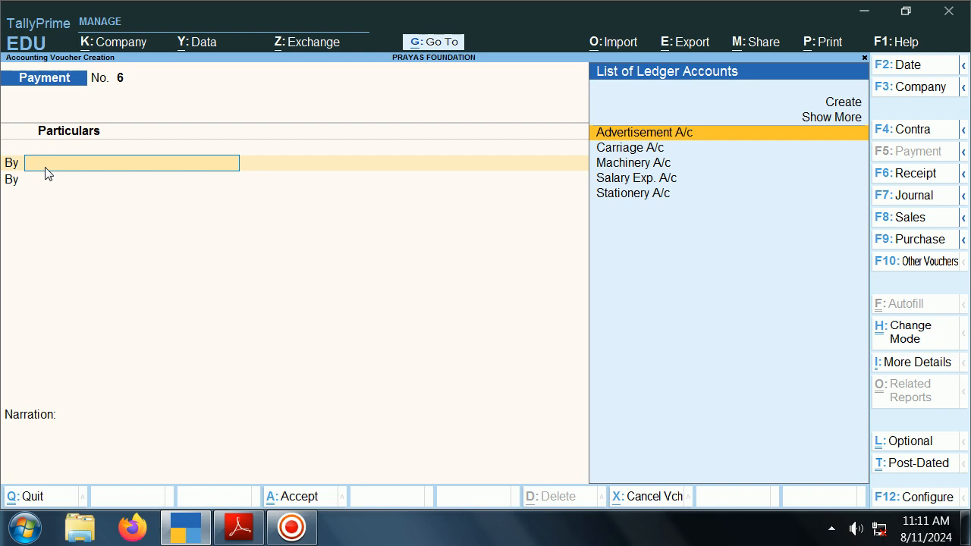
Highlight practice item 1 in the PDF and debit Advertisement A/c with 500 in the double-entry payment voucher
{"action": "key", "text": "alt+Tab"}
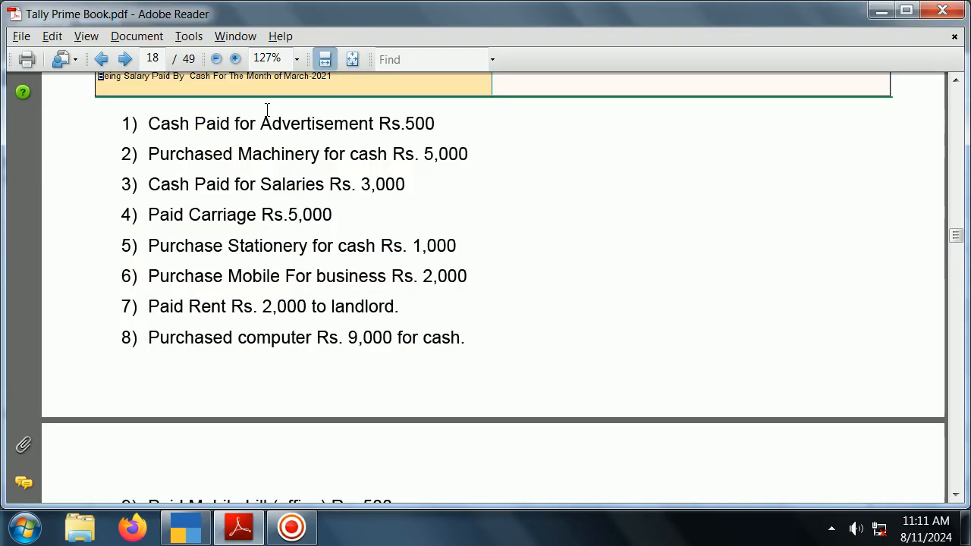
{"action": "left_click_drag", "start_coordinate": [150, 124], "coordinate": [429, 137]}
{"action": "key", "text": "alt+Tab"}
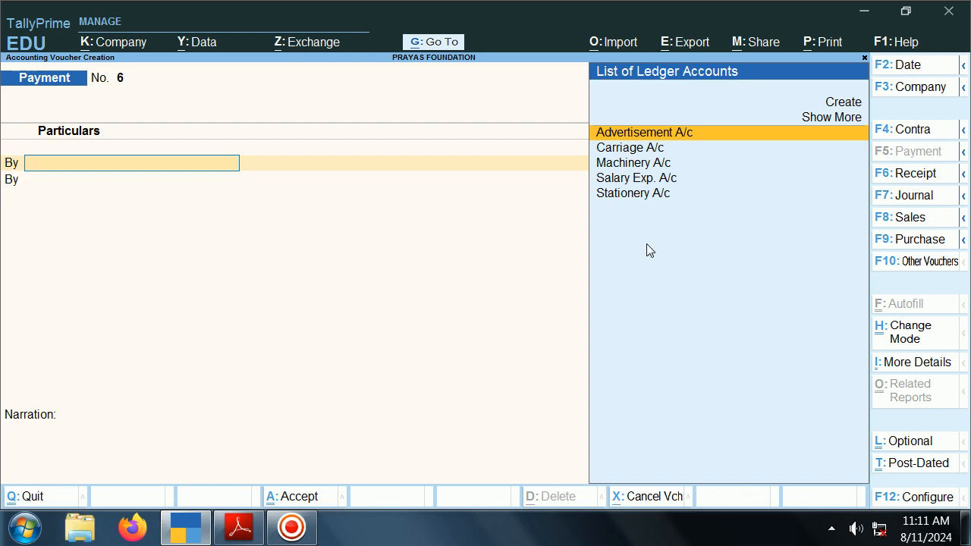
{"action": "key", "text": "Return"}
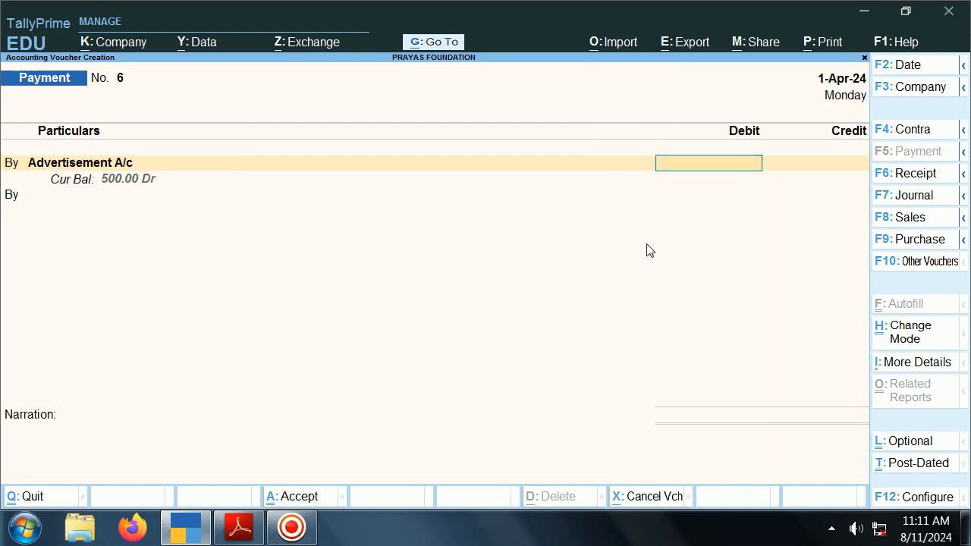
{"action": "key", "text": "alt+Tab"}
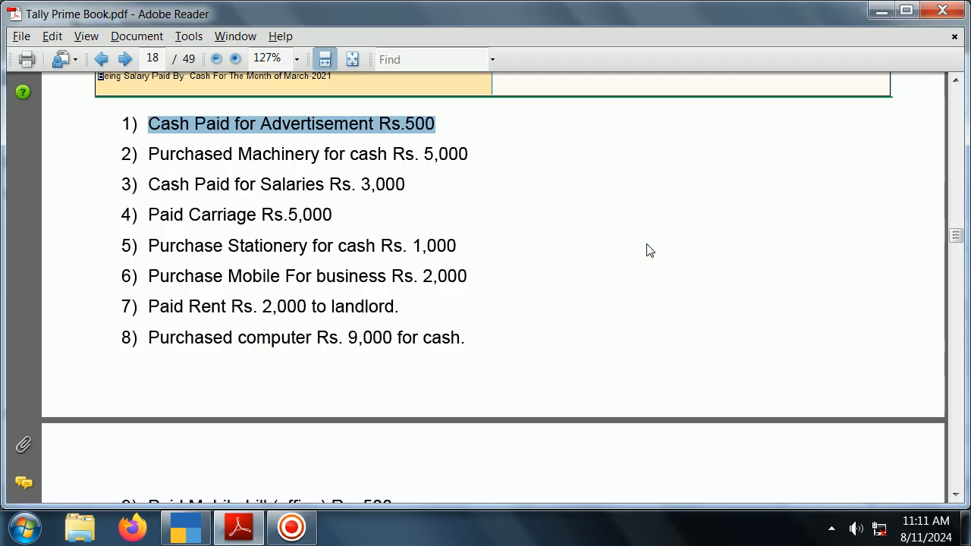
{"action": "key", "text": "alt+Tab"}
{"action": "type", "text": "5000"}
{"action": "key", "text": "BackSpace"}
{"action": "key", "text": "Return"}
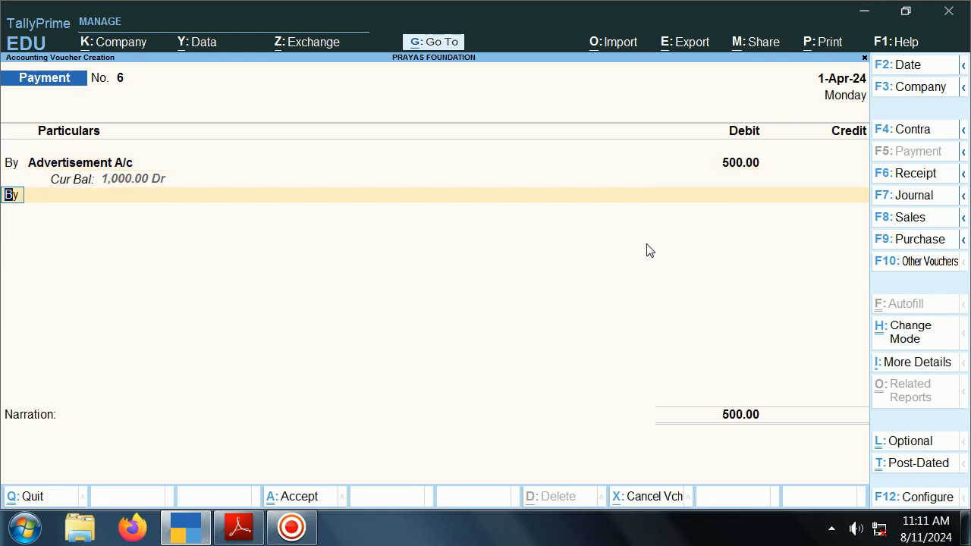
Add a To line crediting Cash with 500 and accept the advertisement voucher without a narration
{"action": "type", "text": "t"}
{"action": "key", "text": "Return"}
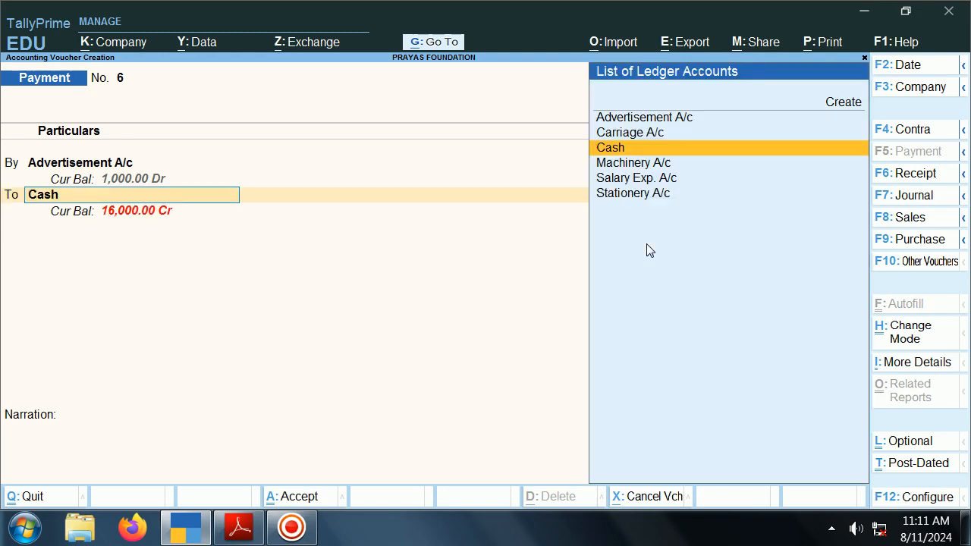
{"action": "key", "text": "Return"}
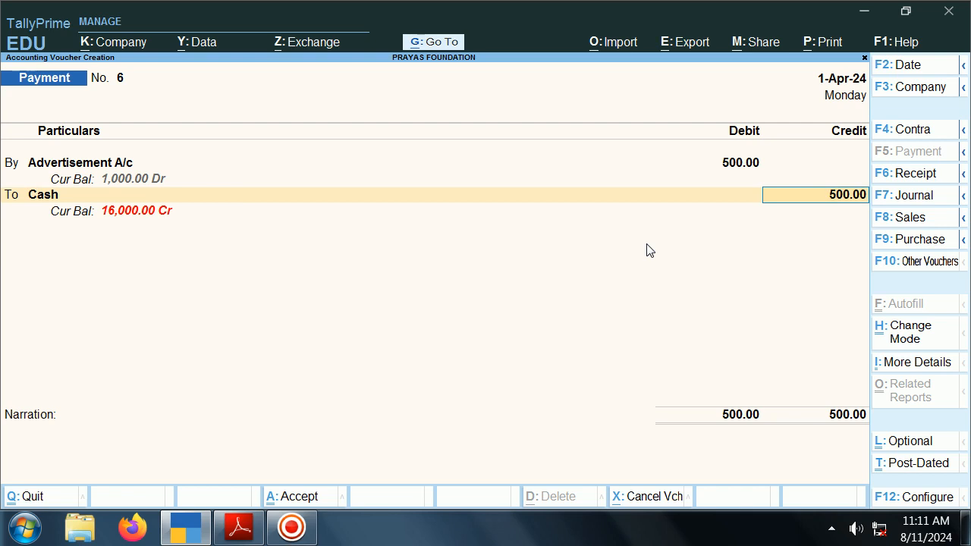
{"action": "key", "text": "Return"}
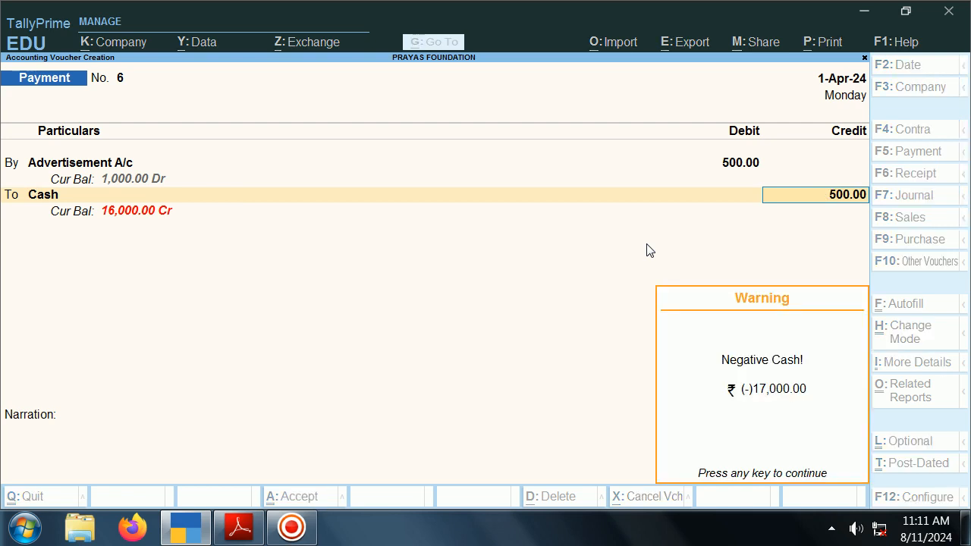
{"action": "key", "text": "Return"}
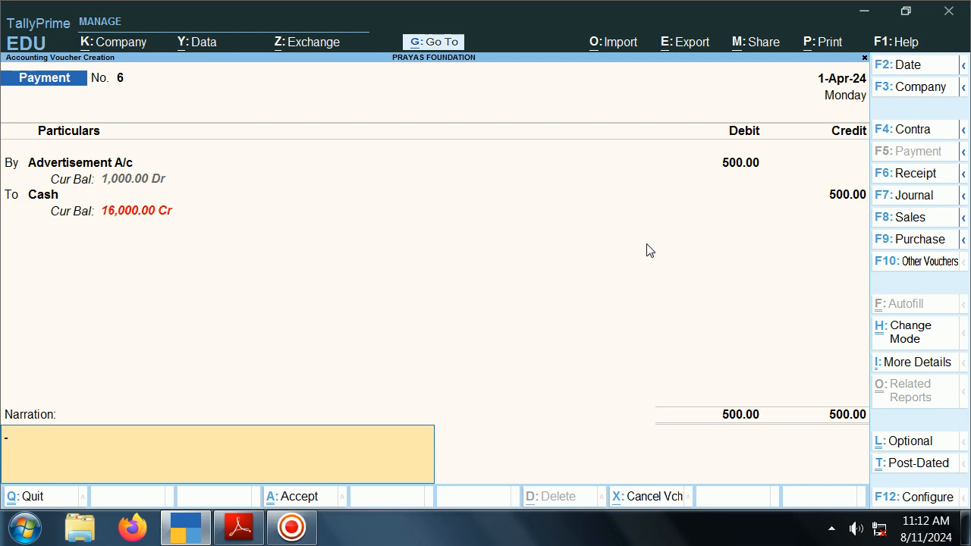
{"action": "key", "text": "Return"}
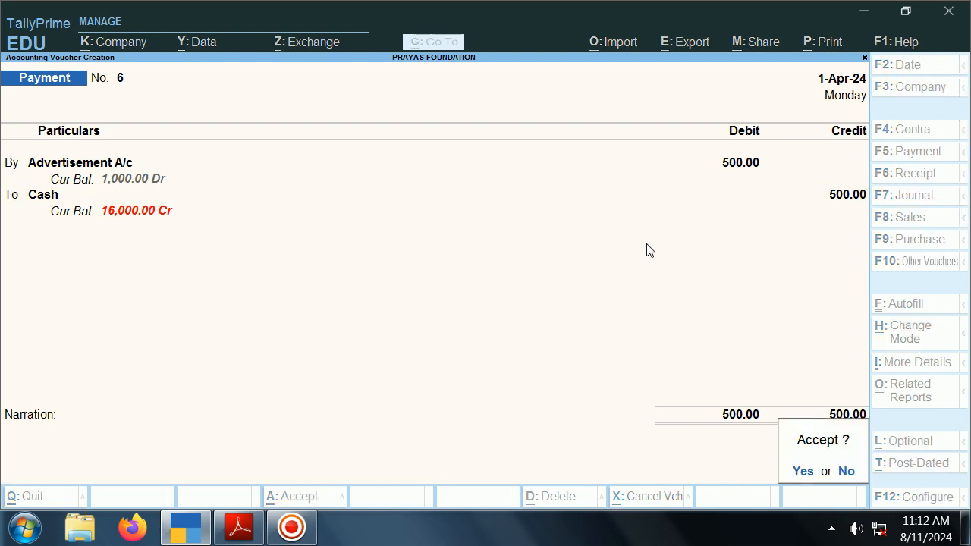
{"action": "key", "text": "Return"}
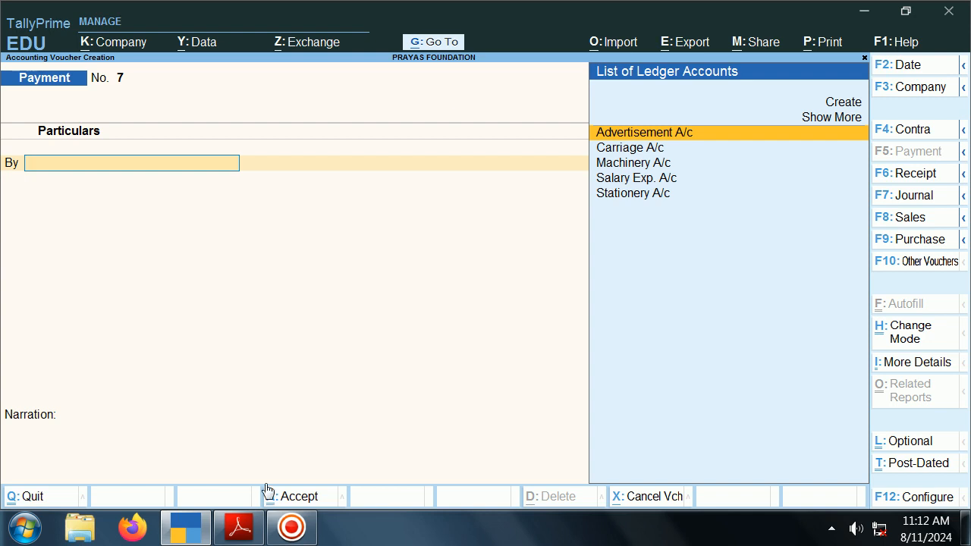
{"action": "mouse_move", "coordinate": [201, 536]}
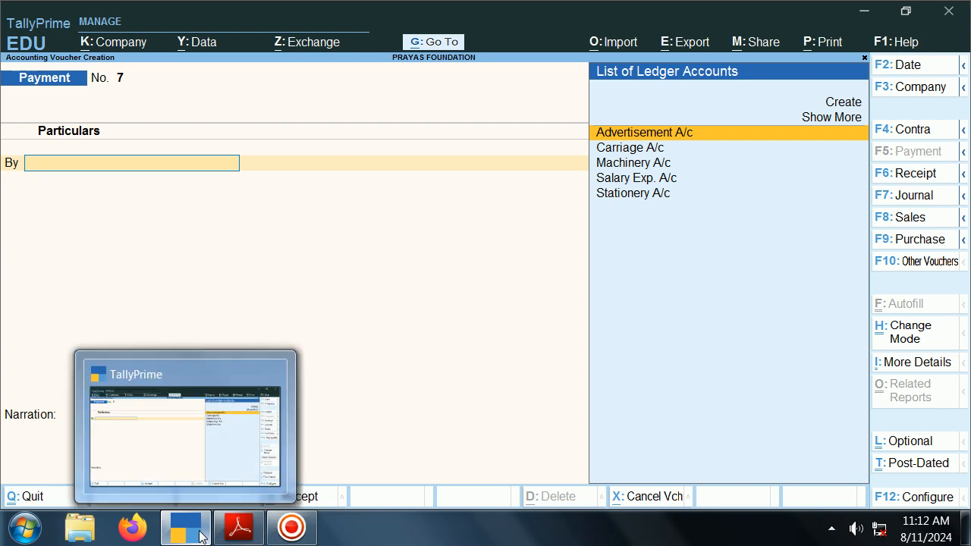
{"action": "left_click", "coordinate": [291, 527]}
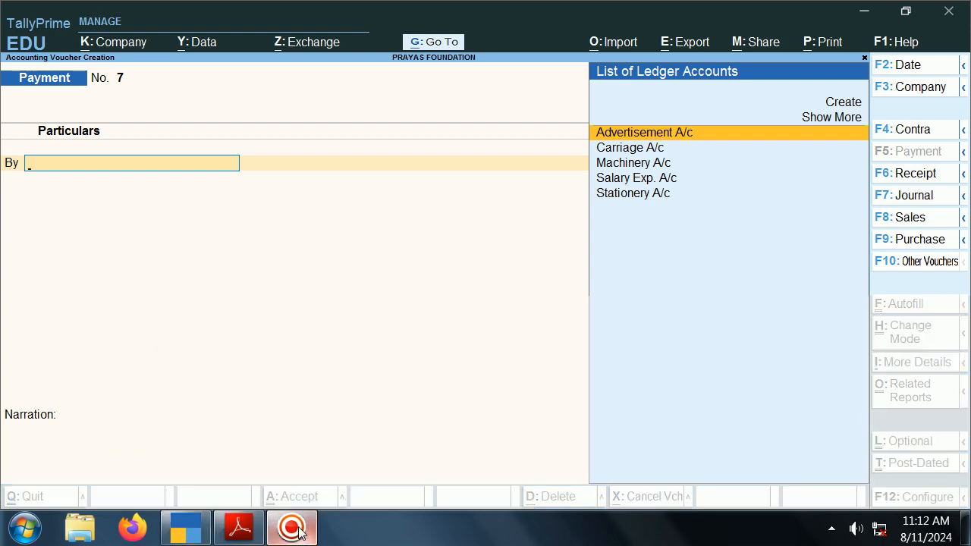